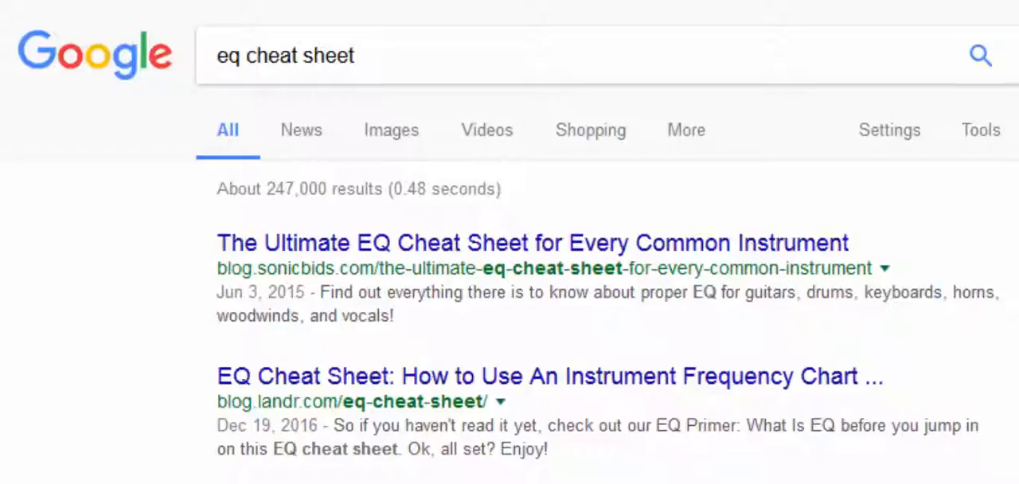
- Look through the EQ cheat sheet search results and view the Instrument Frequency Chart in the LANDR blog article
scroll(732, 346, down, 5)
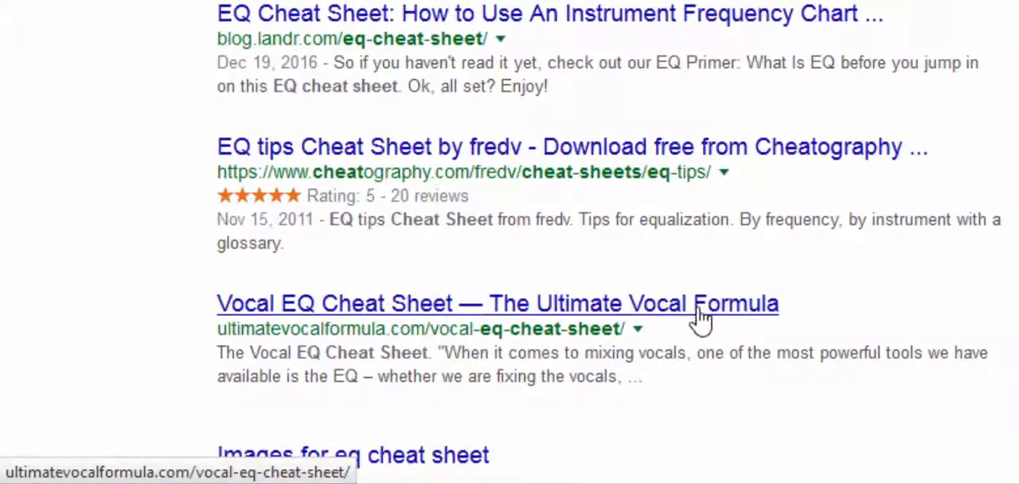
scroll(685, 318, up, 2)
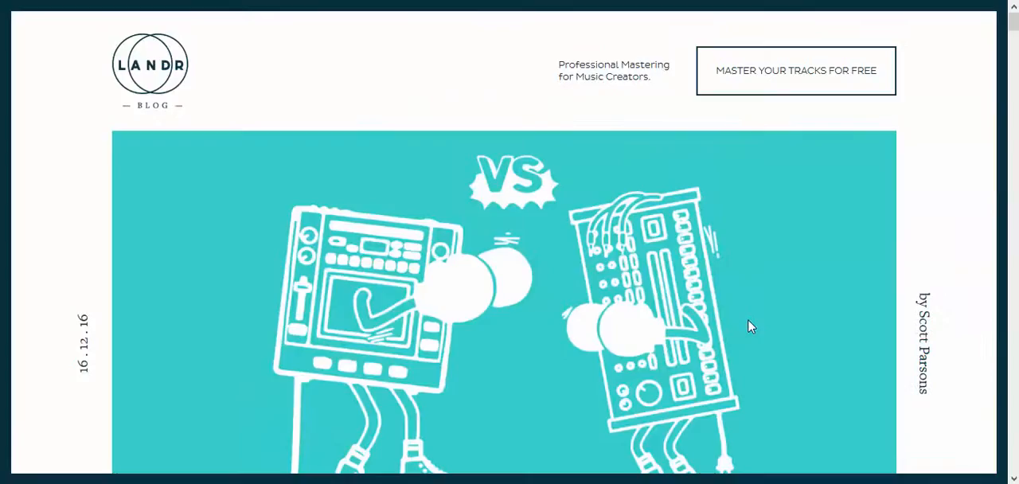
scroll(645, 294, down, 20)
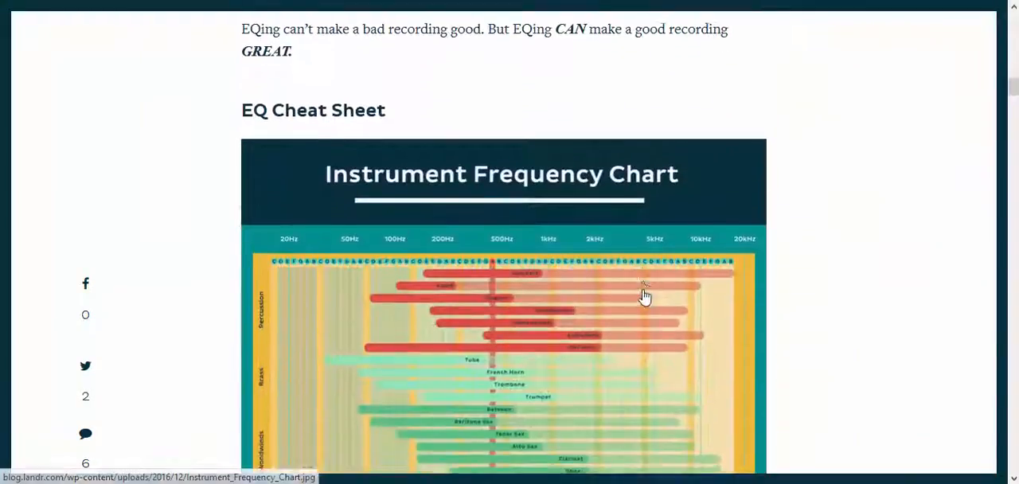
scroll(645, 294, down, 3)
click(523, 266)
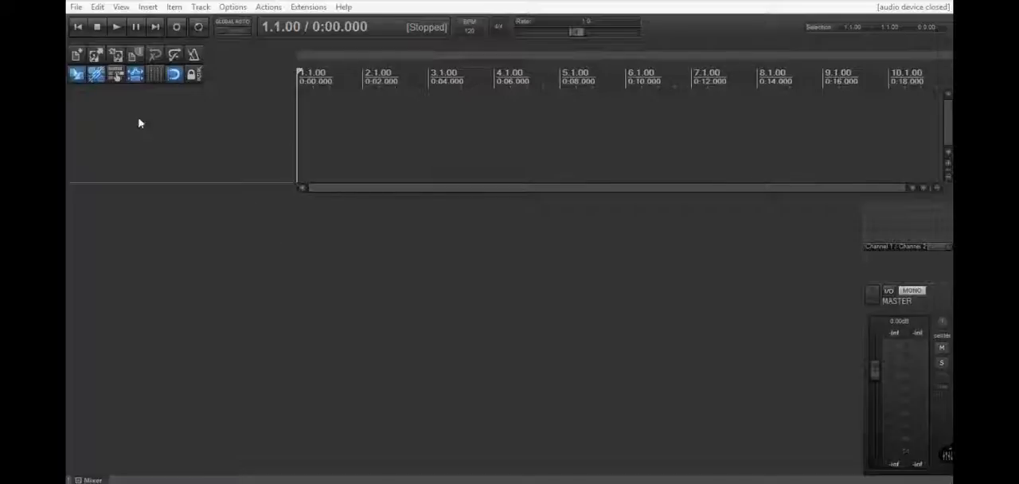
- Switch to REAPER and load the "My Podast" project template
click(78, 8)
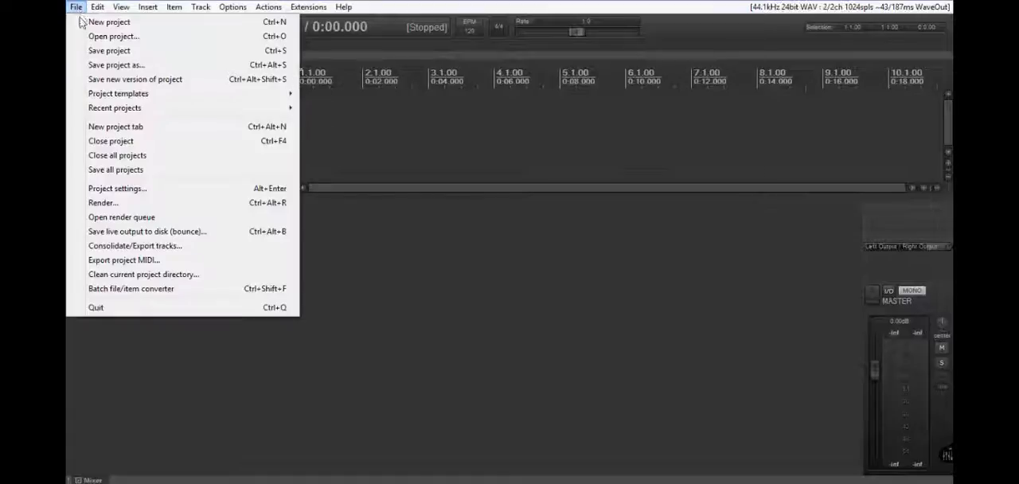
mouse_move(104, 98)
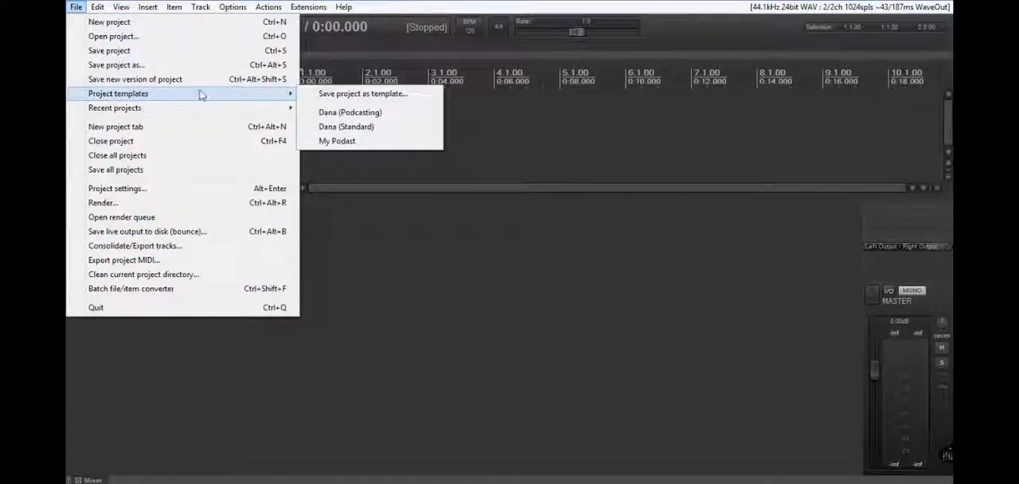
click(330, 143)
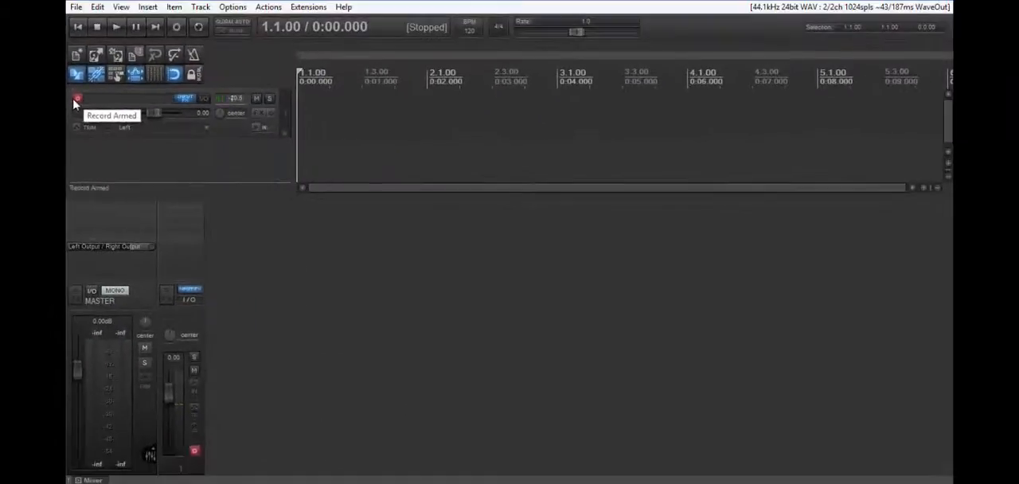
- Review the audio device preferences, including input device, output device and sample format, and accept them
click(233, 8)
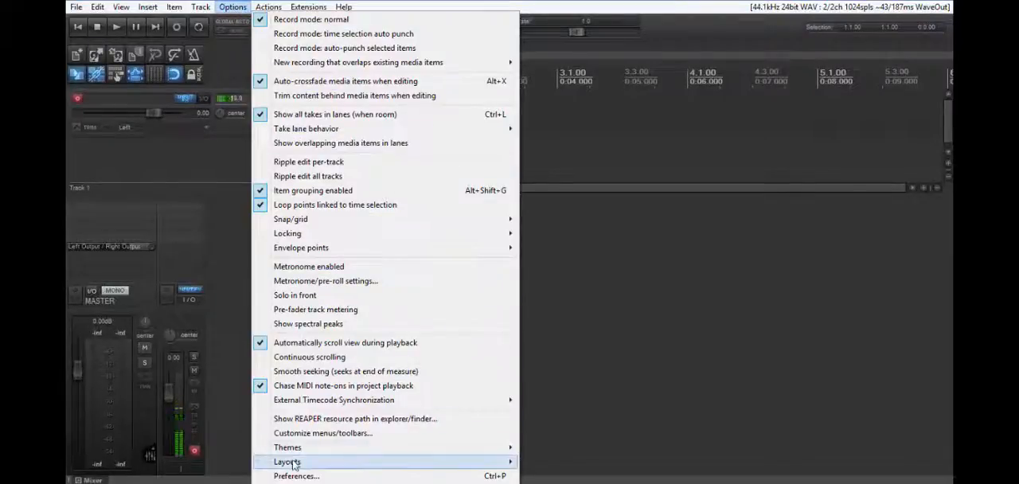
click(295, 476)
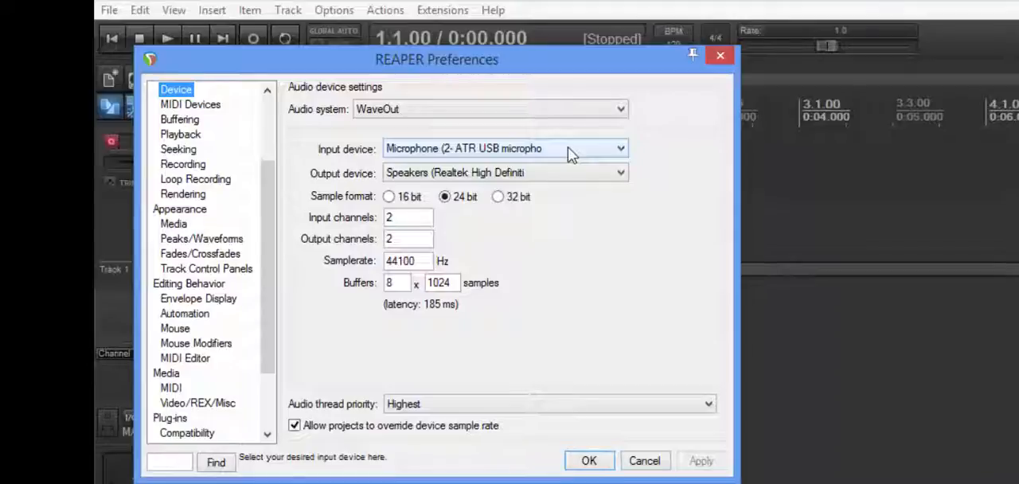
click(587, 462)
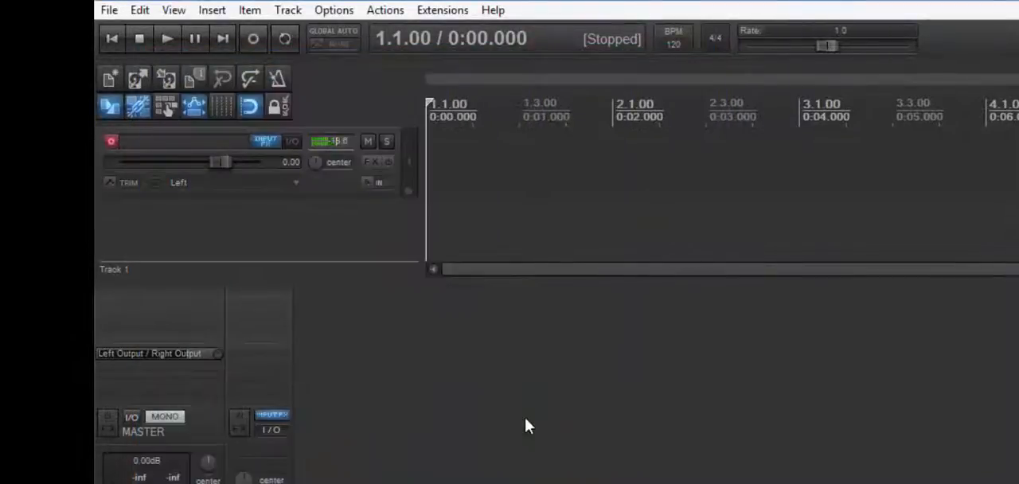
- In the project's media settings, set the BWF chunk of new WAV recordings to include markers only
click(195, 80)
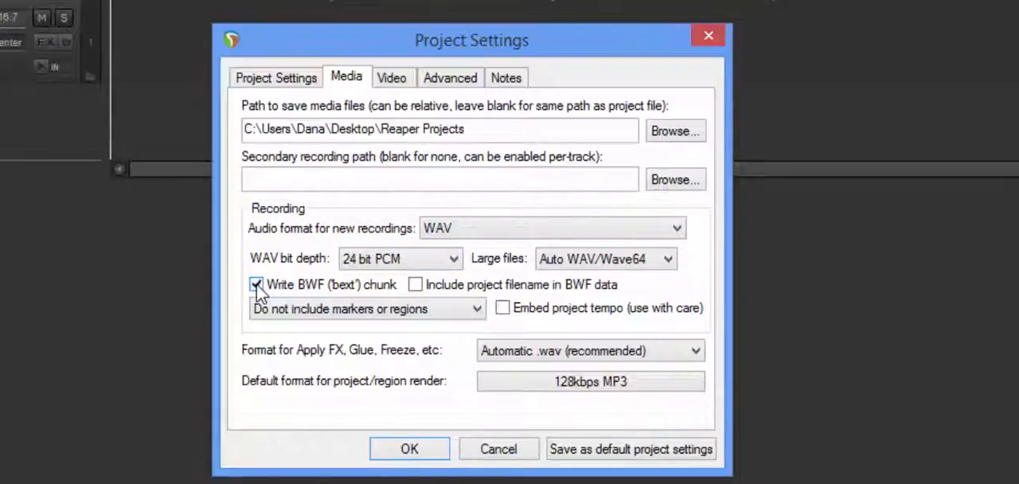
click(381, 311)
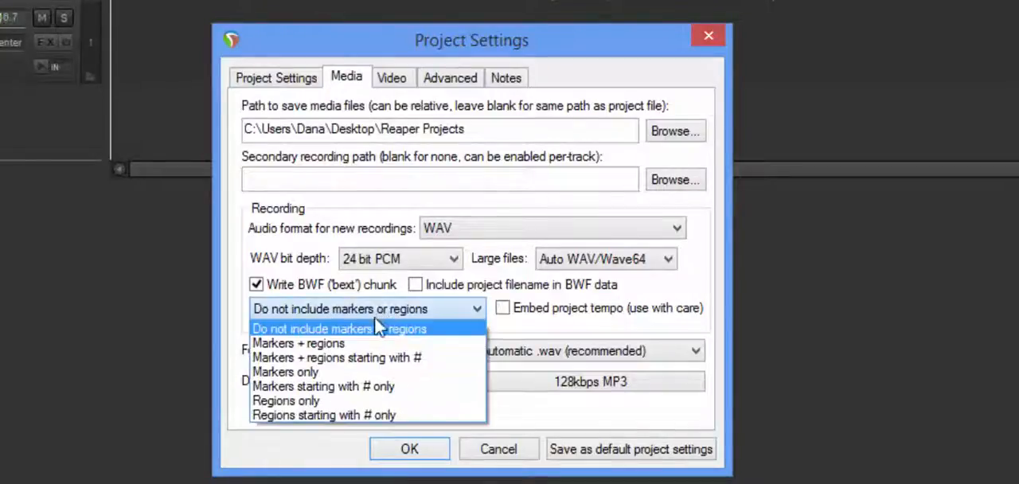
click(322, 374)
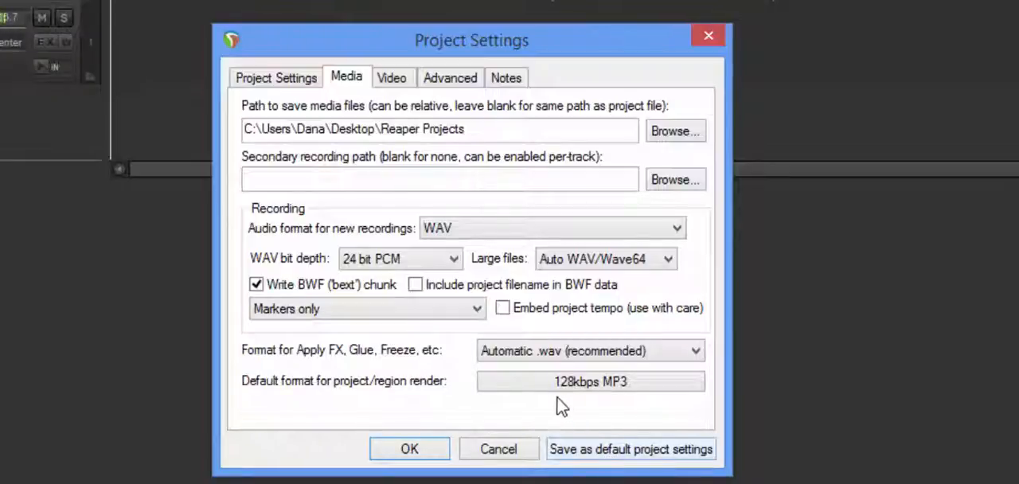
- Set the default render format to MP3 at a constant 96 kbps and save these as the default project settings
click(613, 388)
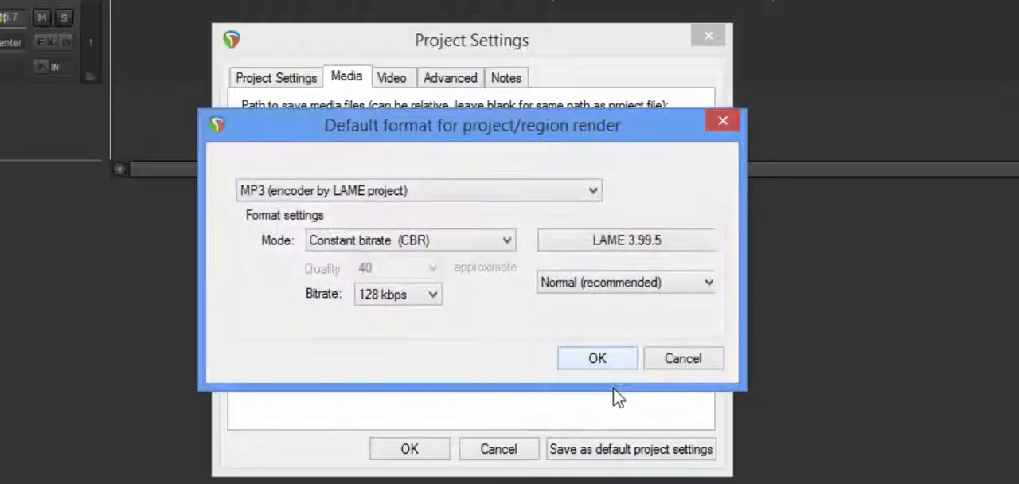
click(436, 294)
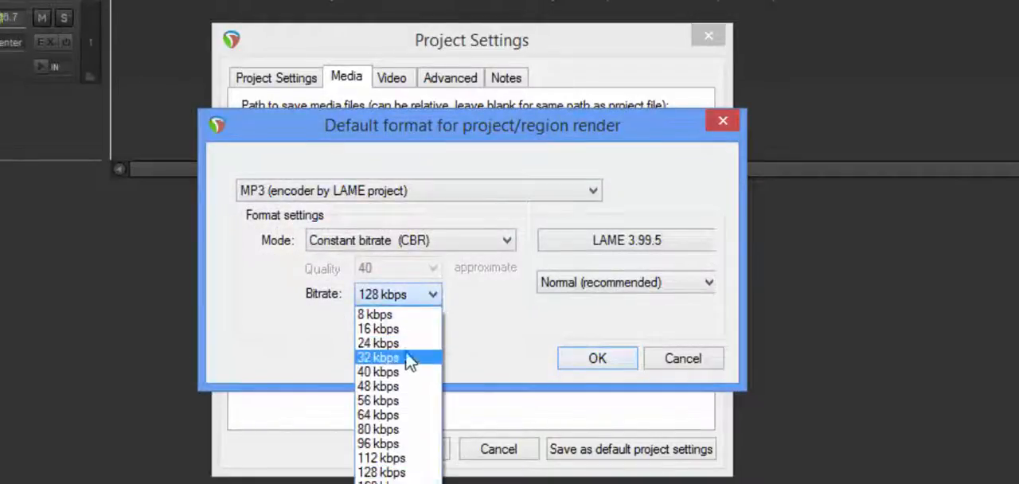
click(374, 444)
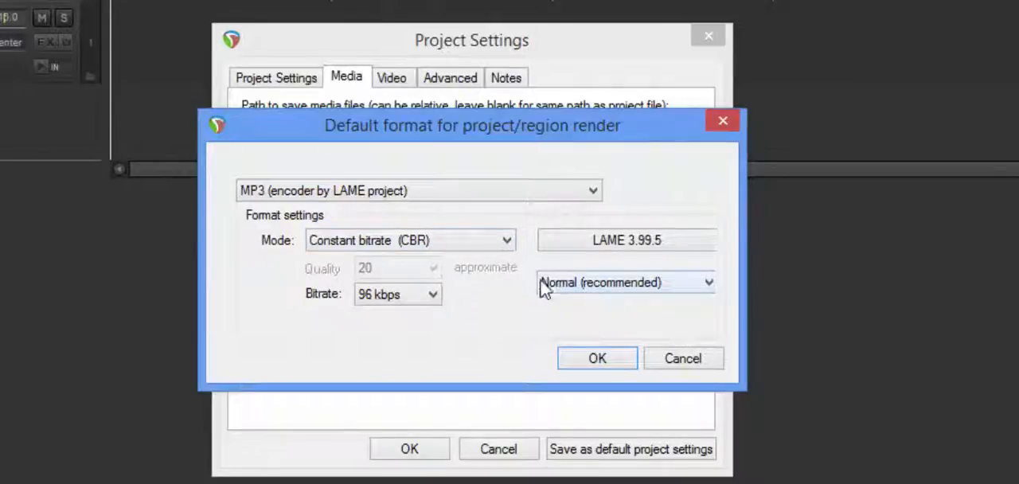
click(608, 358)
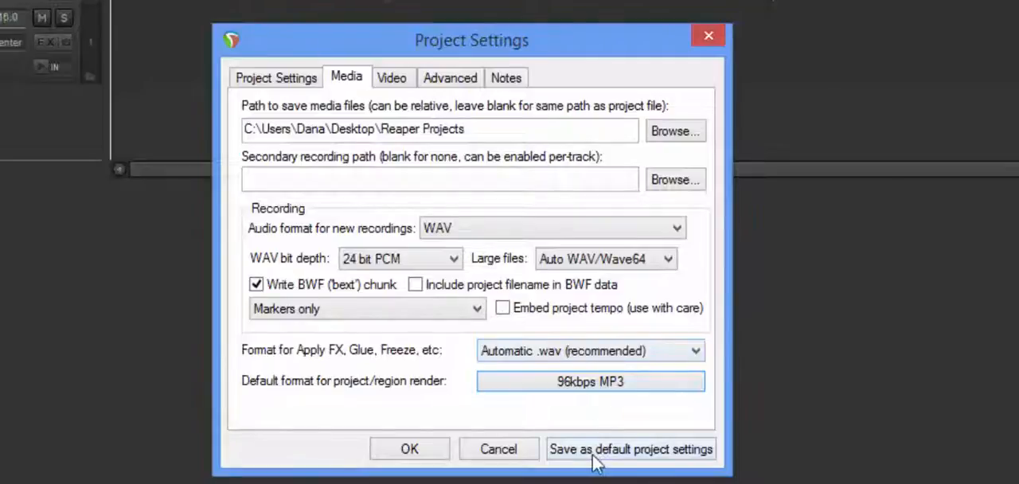
click(592, 452)
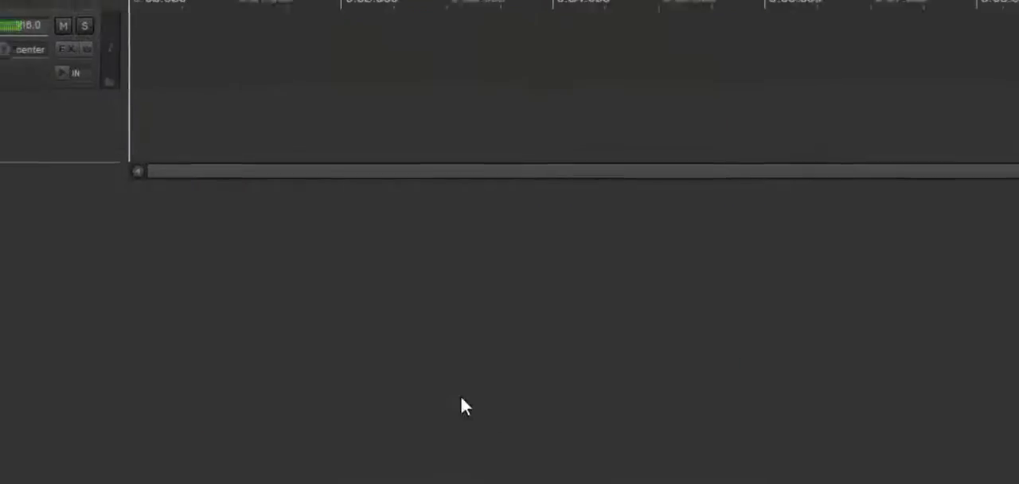
- Open Track 1's input FX, show the VU Meter (Summed) in its own floating window and reset its peak reading
click(84, 310)
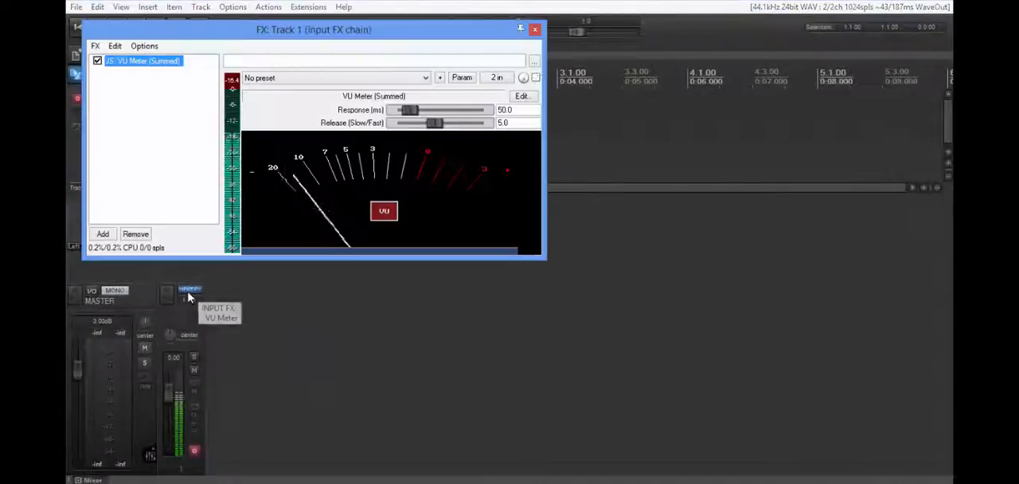
double_click(154, 62)
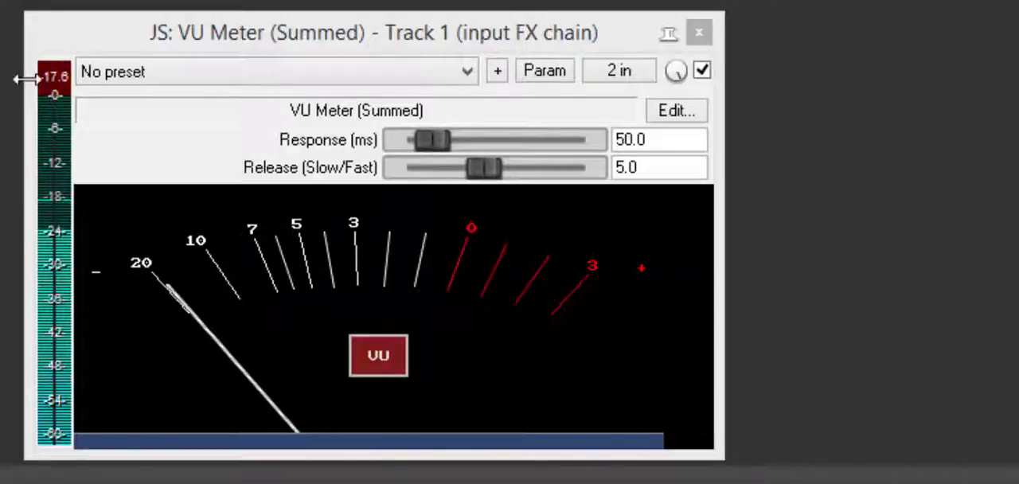
click(56, 84)
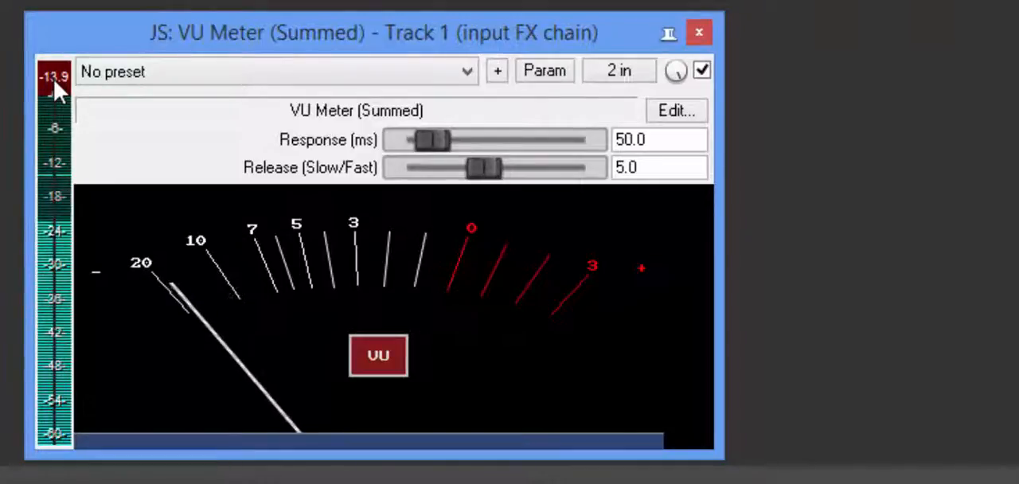
click(56, 83)
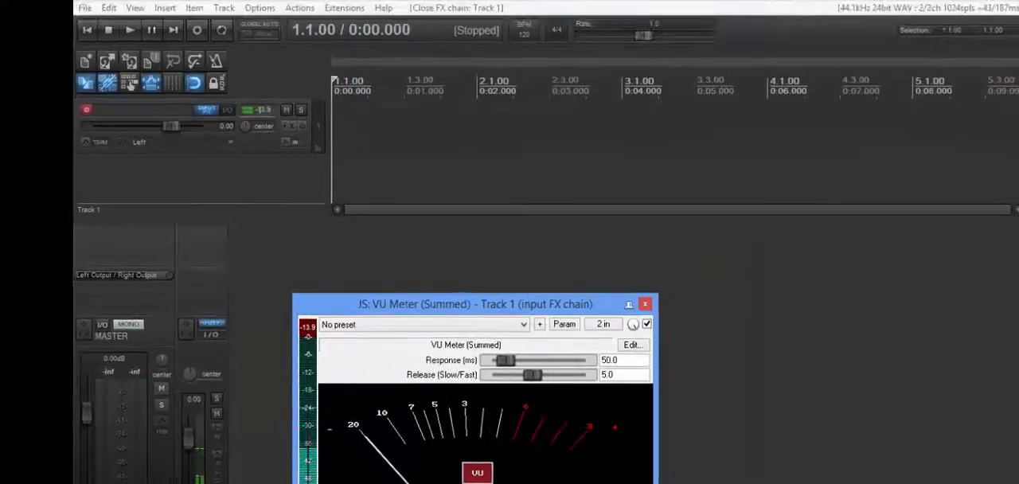
- In the Windows recording devices, raise the ATR USB microphone level to 97 and reset the VU Meter's peak reading
right_click(985, 482)
click(990, 477)
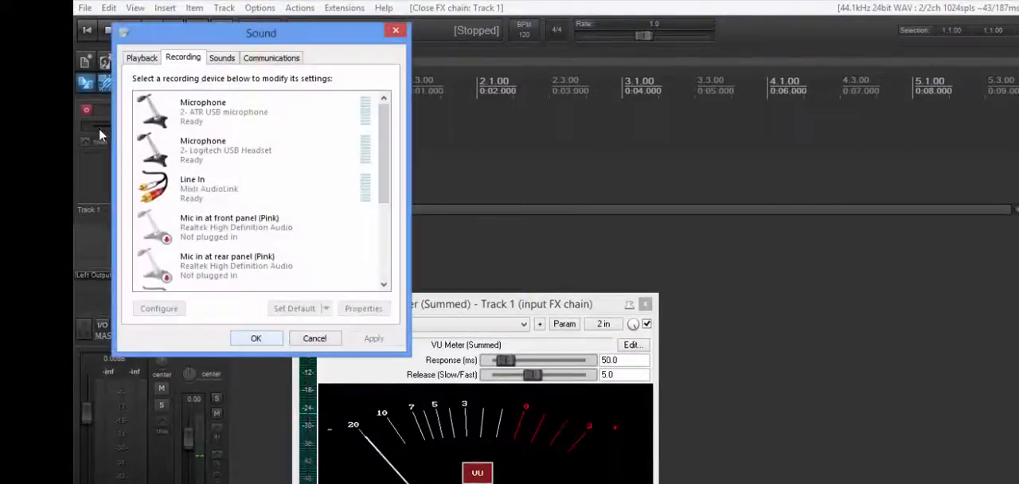
click(231, 113)
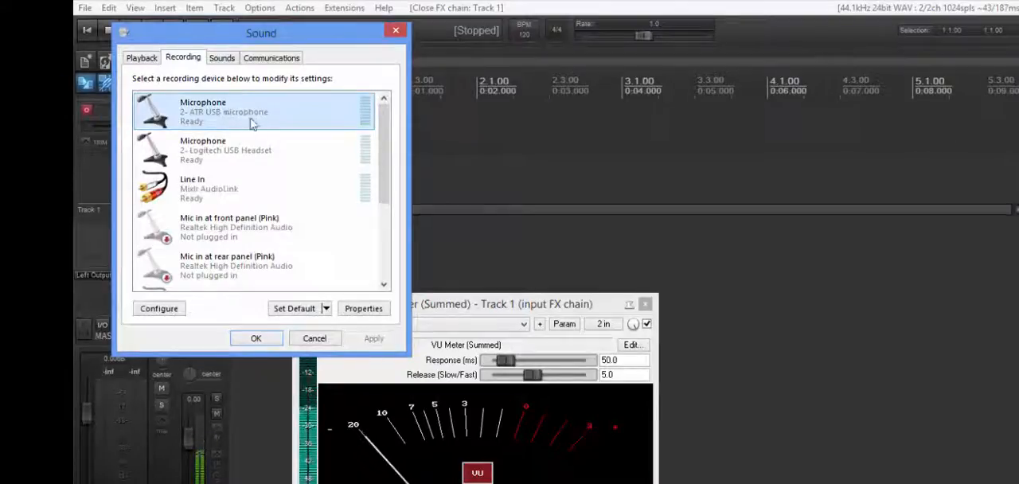
click(303, 313)
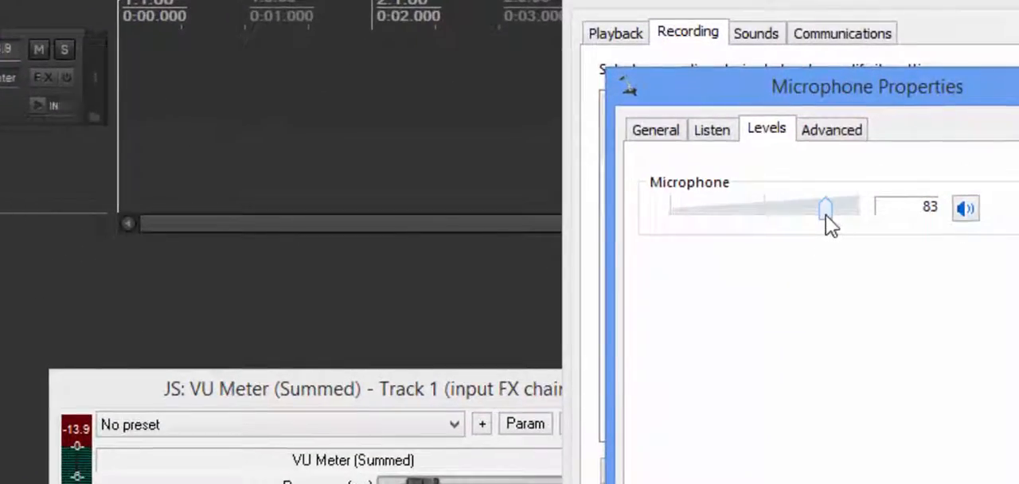
drag(826, 212, 832, 212)
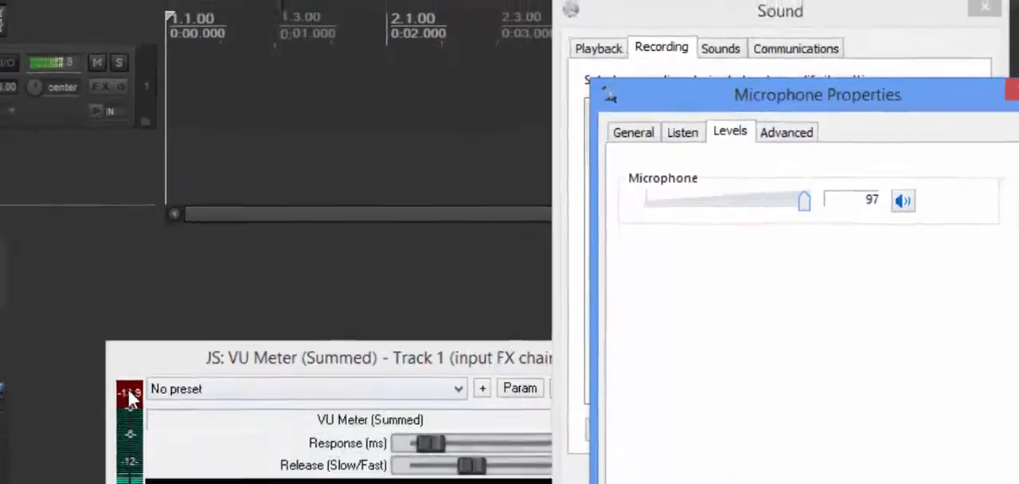
click(76, 428)
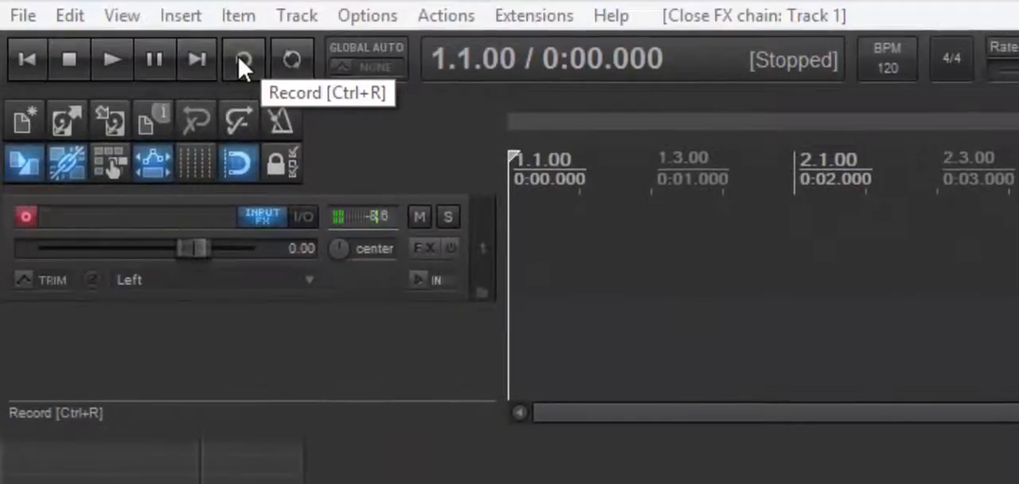
- Record a take of about 34 seconds on Track 1, save all recorded files and close the VU Meter window
click(243, 64)
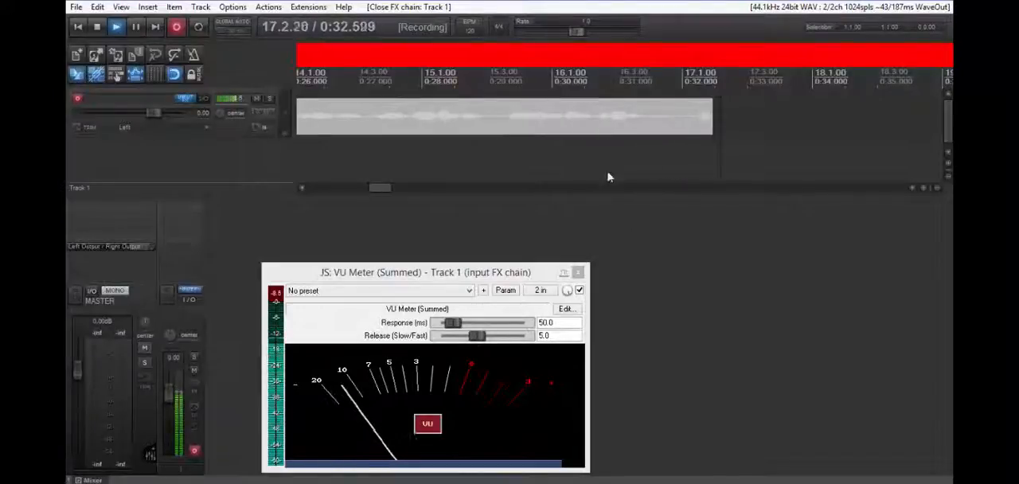
click(97, 28)
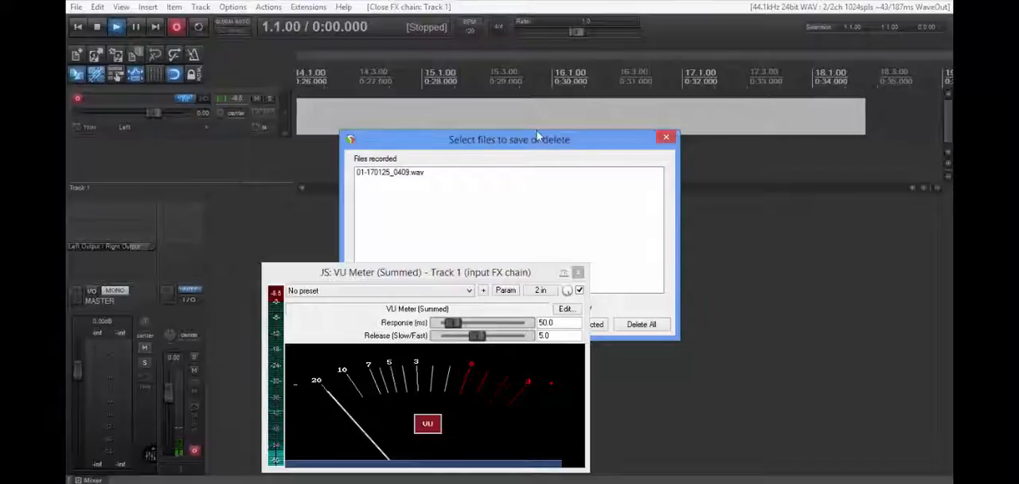
drag(538, 146, 732, 136)
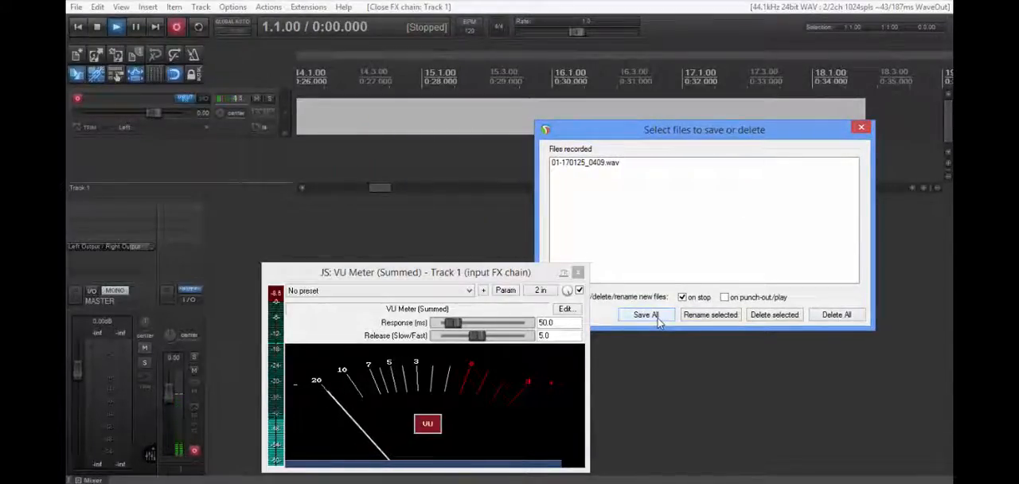
click(658, 317)
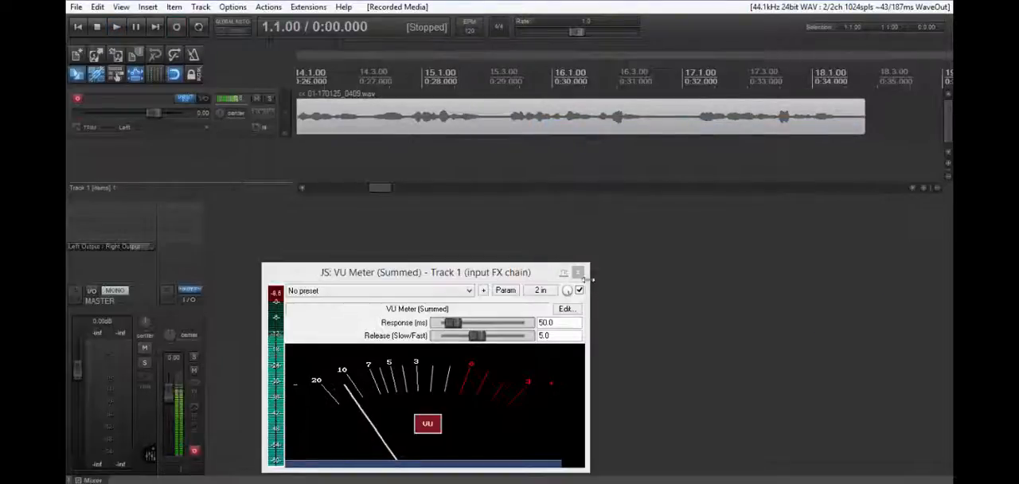
click(579, 274)
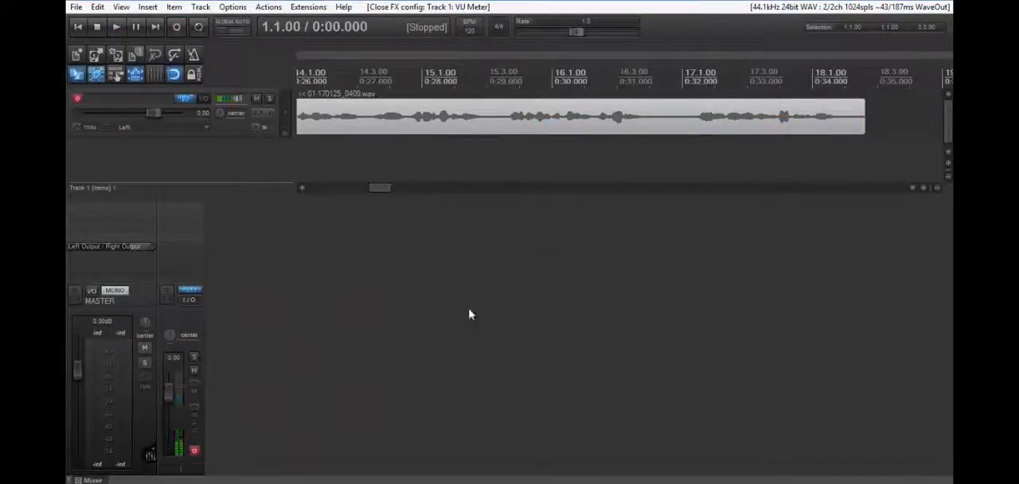
- Disarm Track 1 for recording and go back to the start of the project with the recorded item in view
click(77, 99)
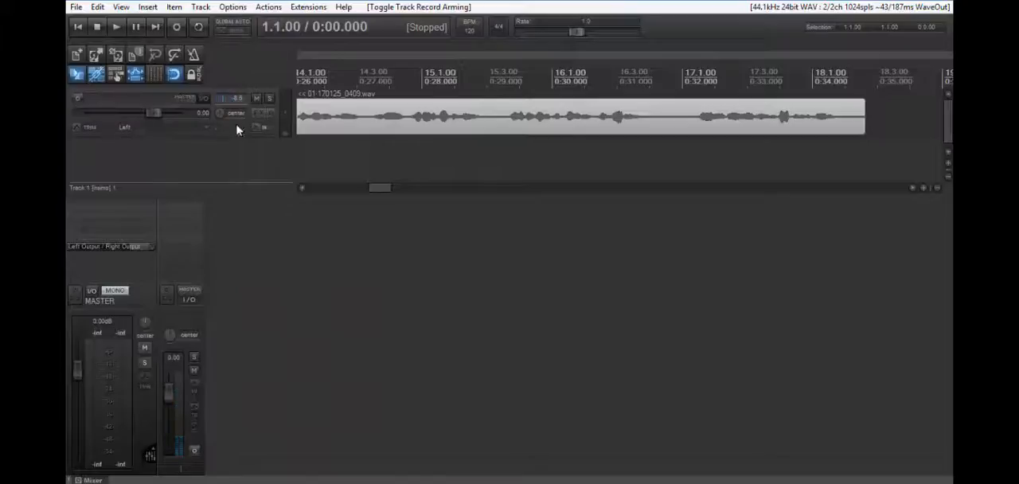
drag(390, 118, 316, 113)
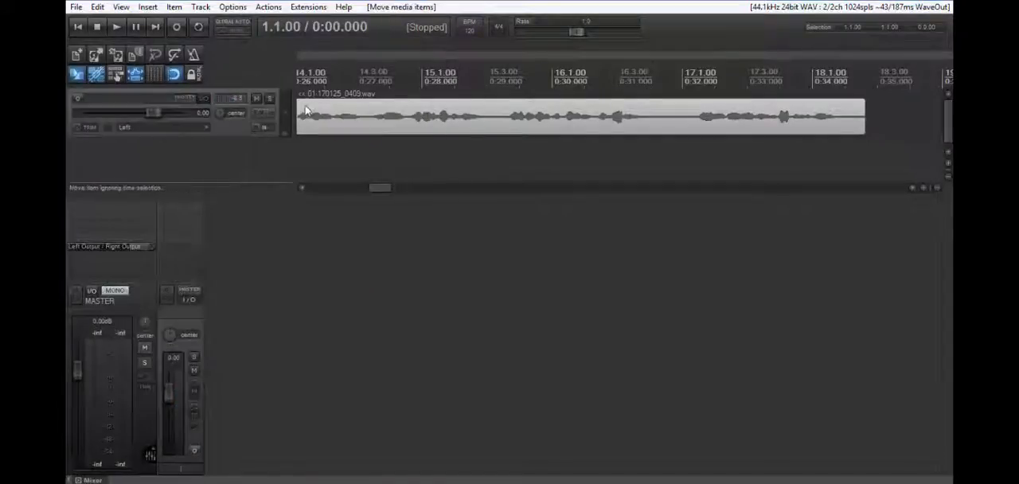
click(79, 29)
- Open the SWS loudness analysis window, place it clear of the track and analyse the loudness of Track 1
click(301, 8)
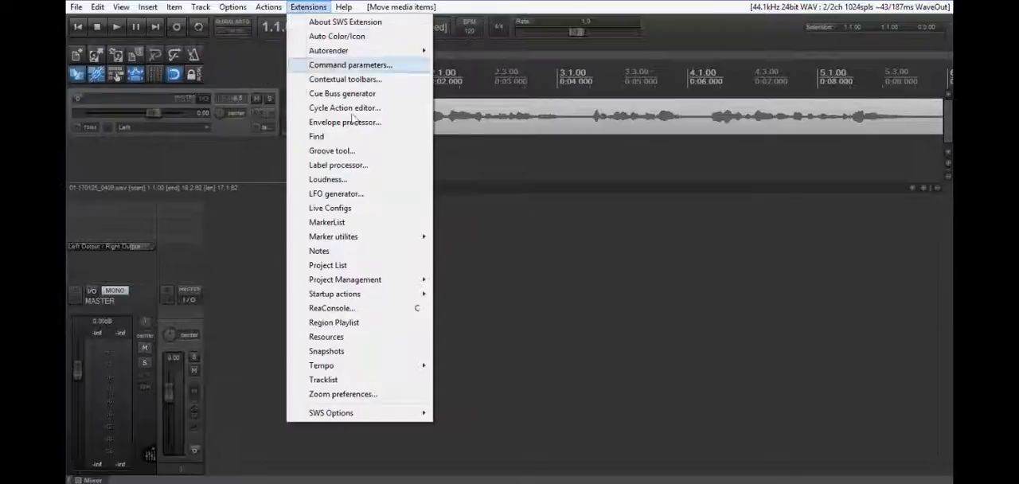
click(328, 180)
drag(591, 368, 570, 334)
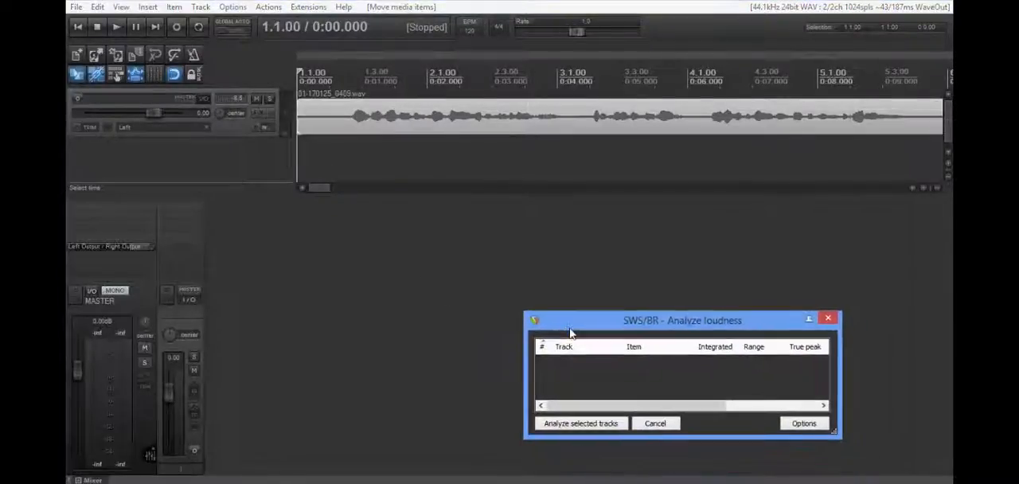
click(216, 325)
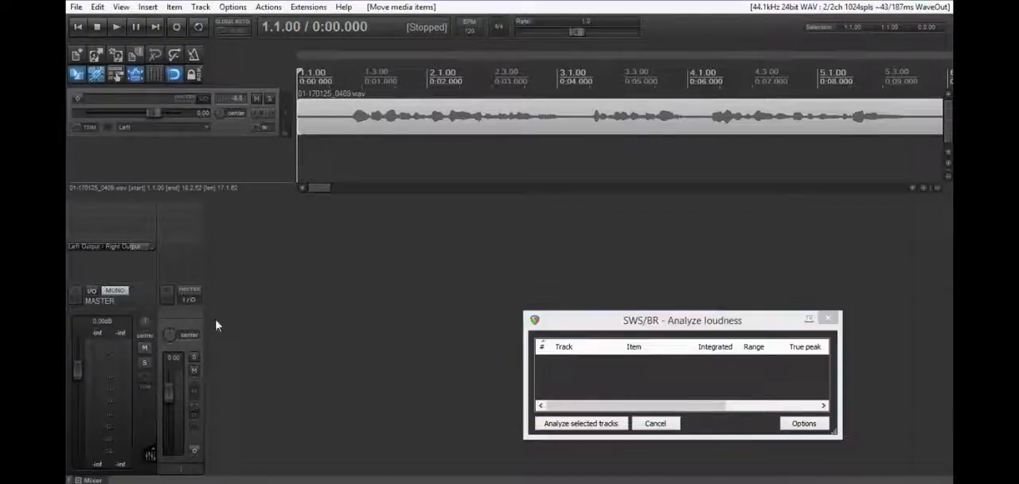
click(565, 426)
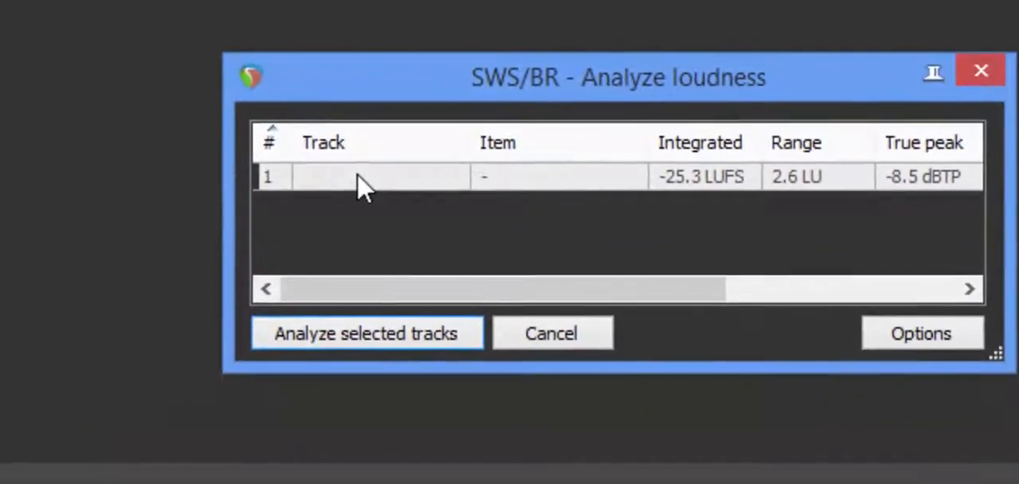
- Normalize the analysed track's loudness to -17.5 LUFS
right_click(362, 183)
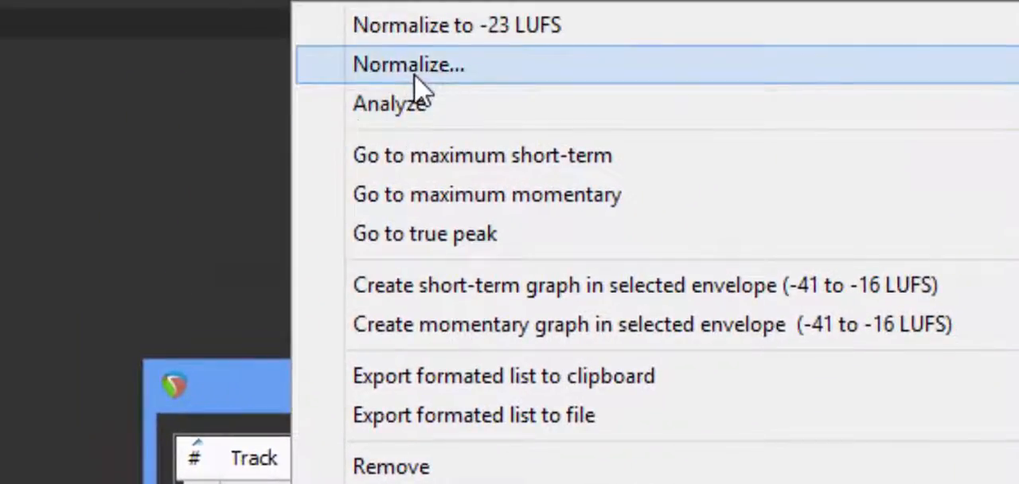
click(414, 77)
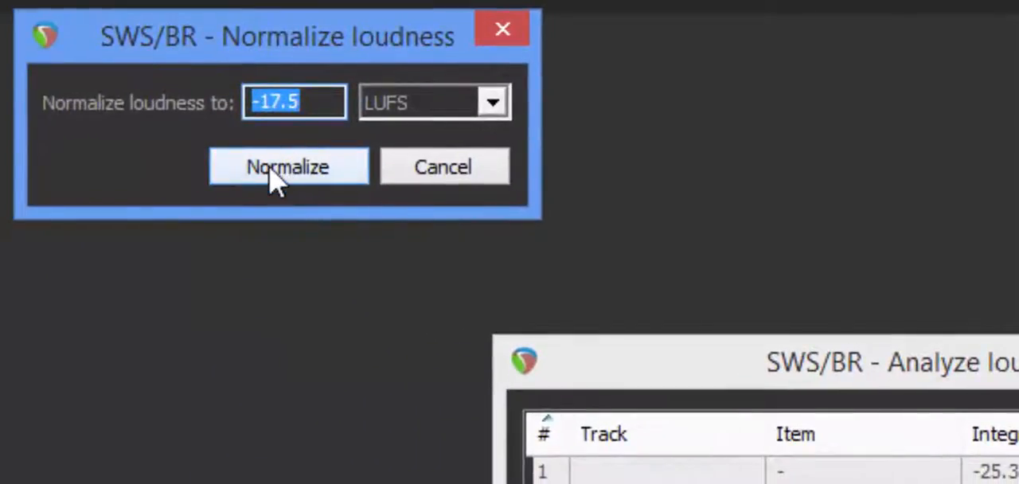
click(288, 168)
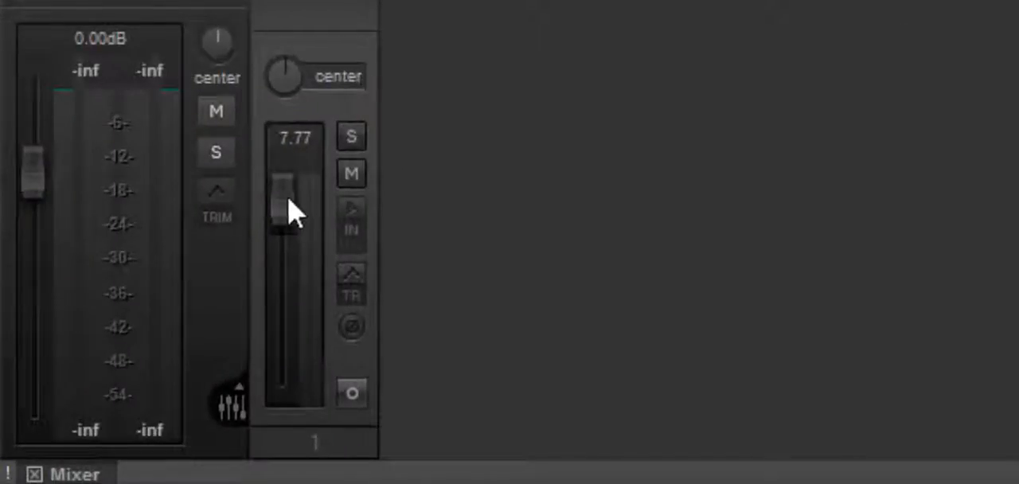
mouse_move(289, 219)
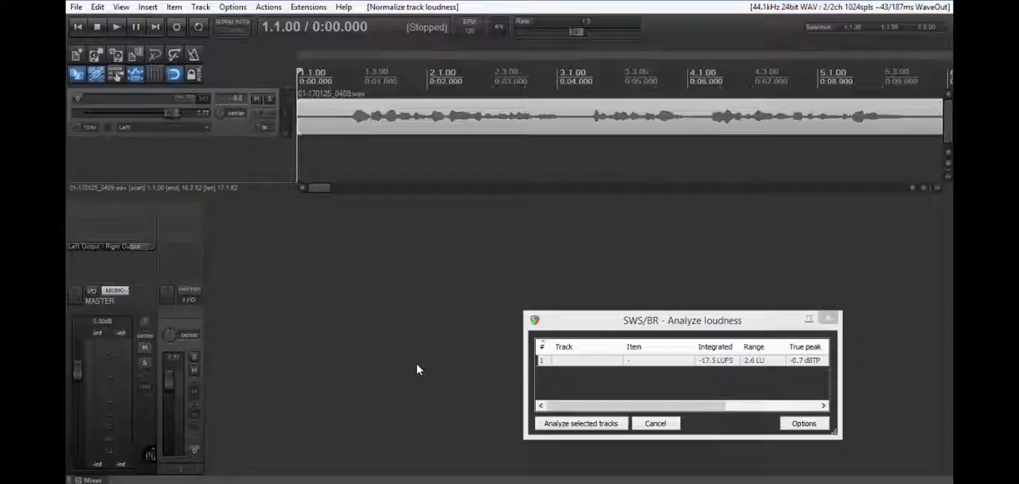
- Render the entire project as untitled.mp3 at 44100 Hz stereo, 96 kbps constant bitrate, adding the rendered item to a new track
click(76, 7)
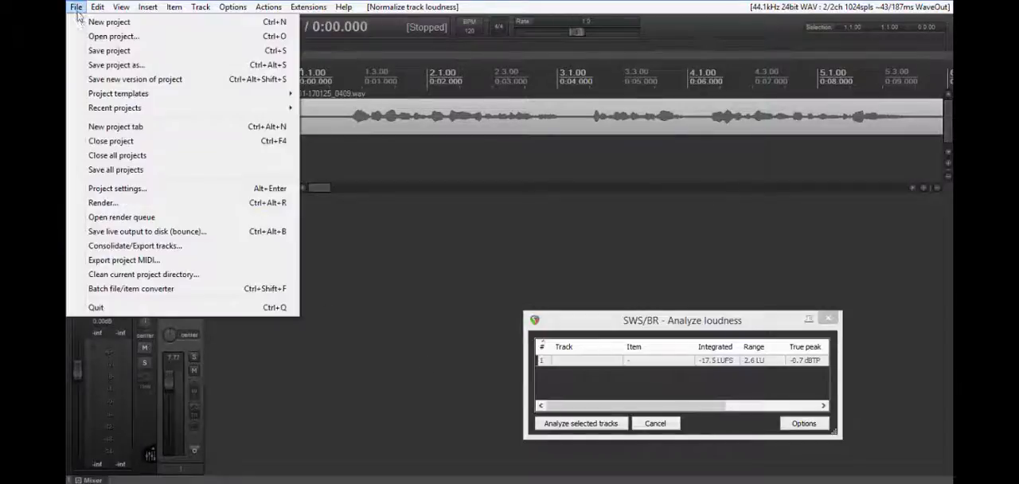
click(102, 203)
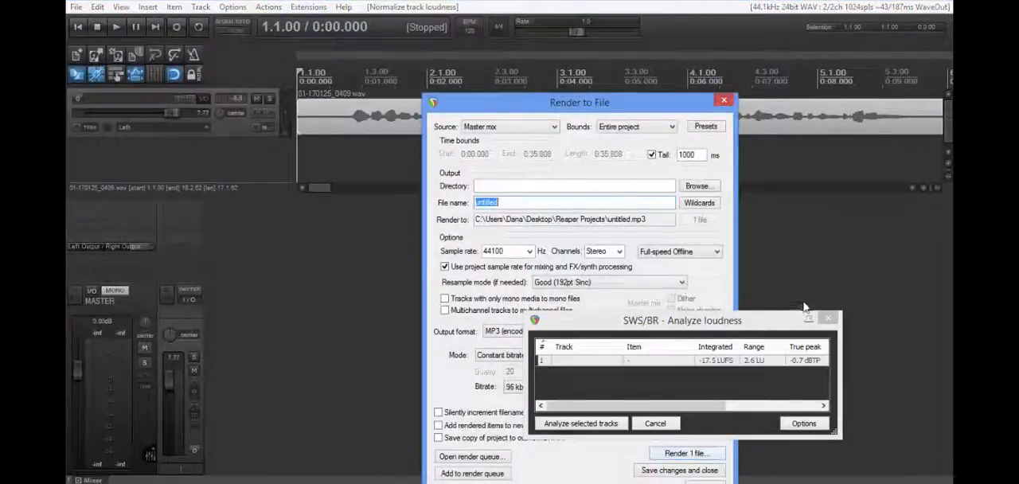
click(828, 318)
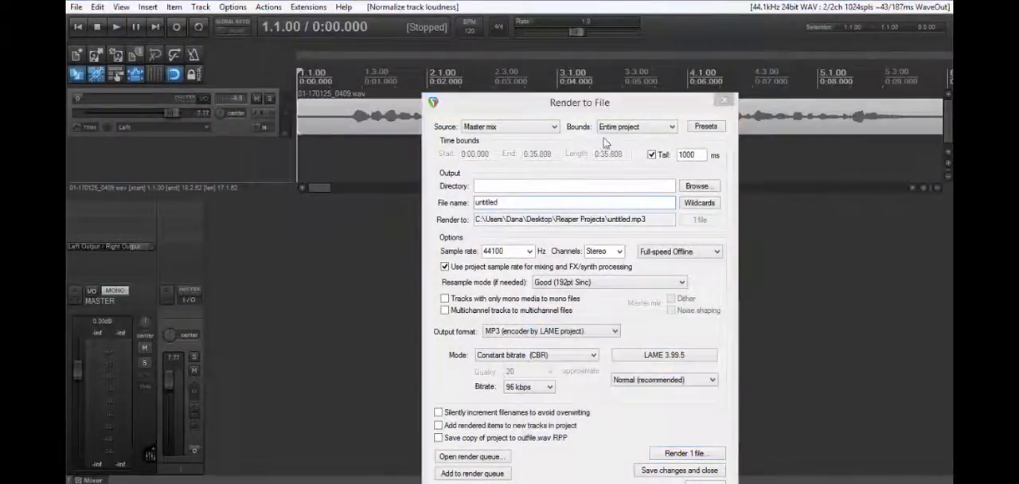
drag(584, 107, 548, 17)
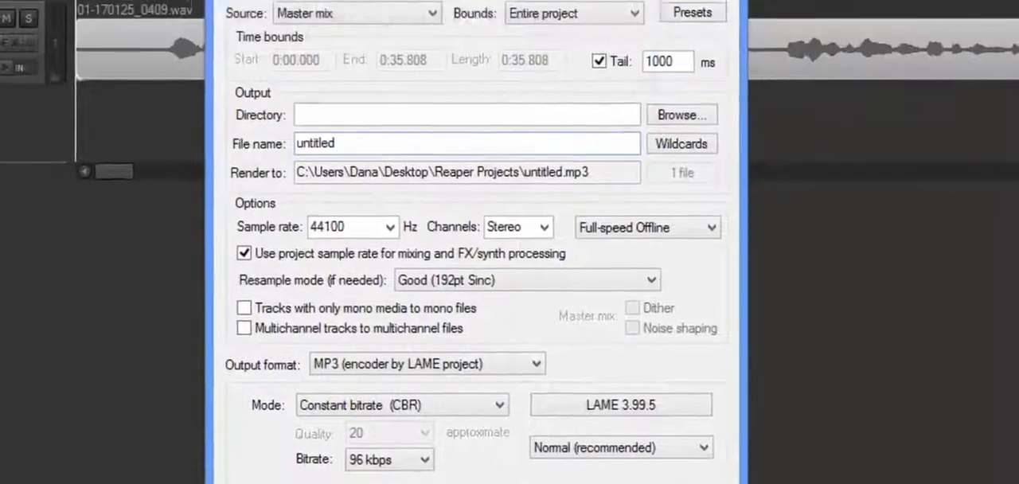
click(509, 481)
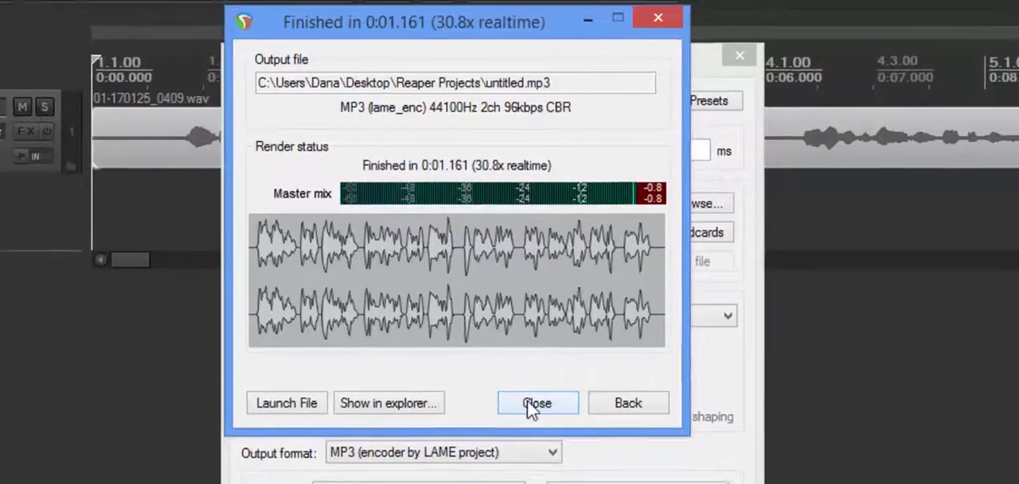
click(527, 402)
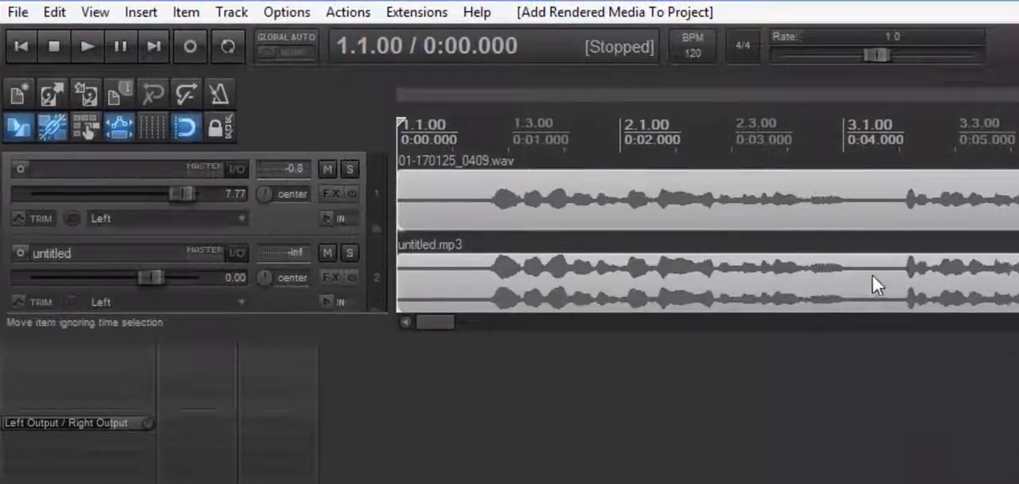
- Remove the original recorded track, keeping only the track with the rendered untitled.mp3
right_click(280, 219)
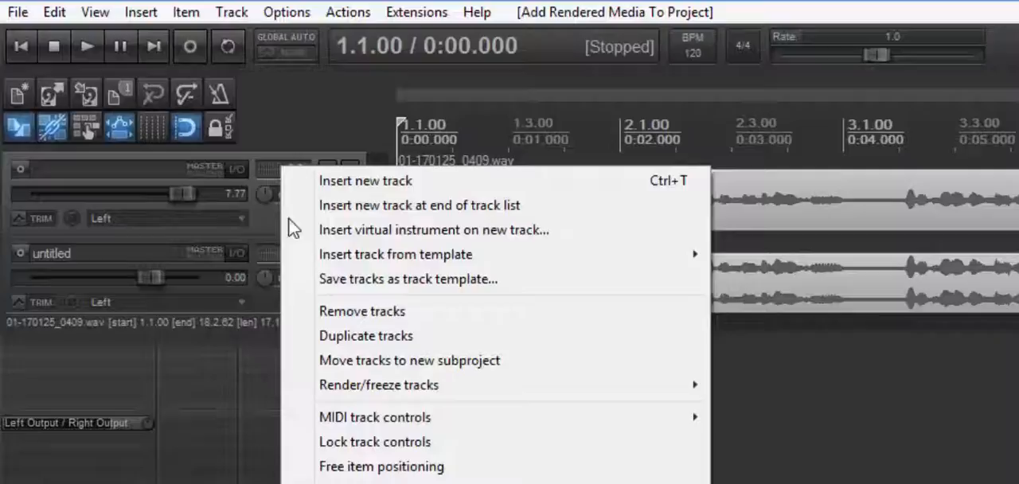
click(339, 315)
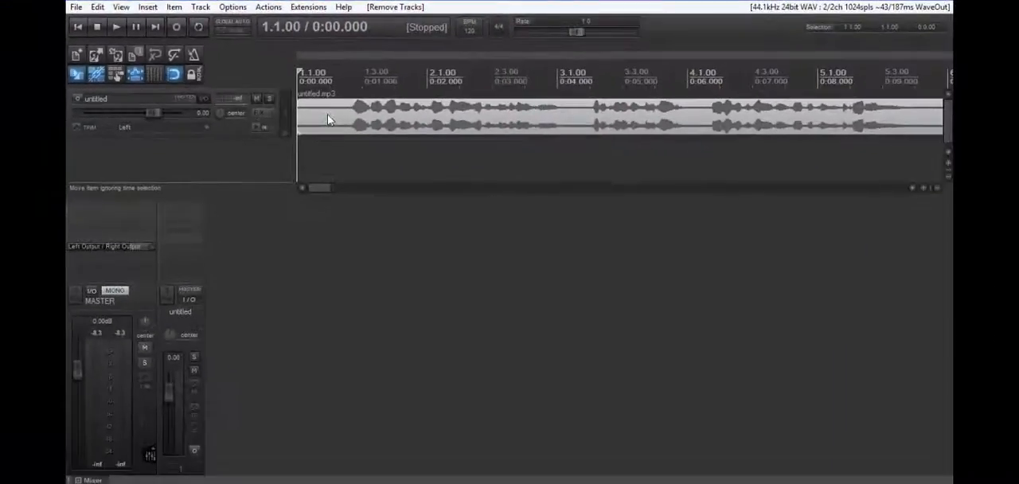
scroll(328, 120, up, 1)
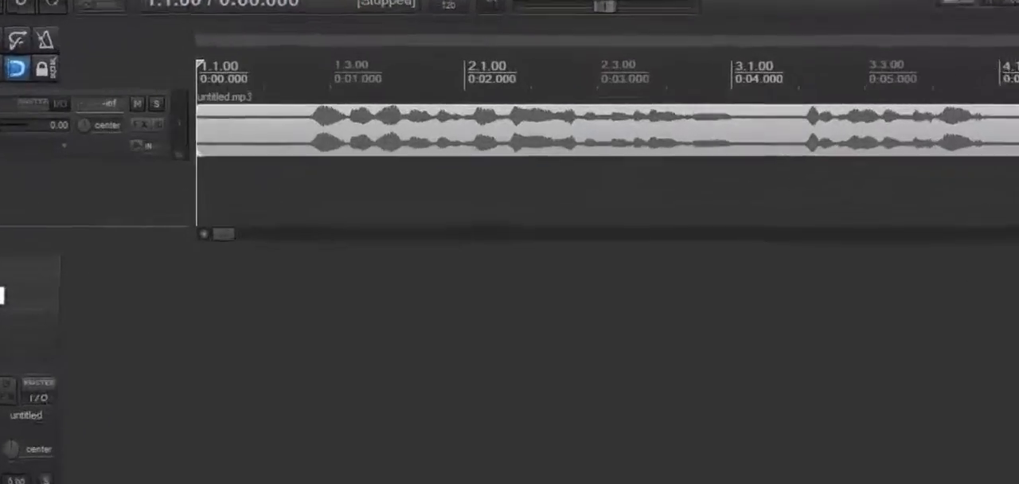
- Add the JS VU Meter (Summed) effect to the master track and move its window clear of the timeline
click(97, 215)
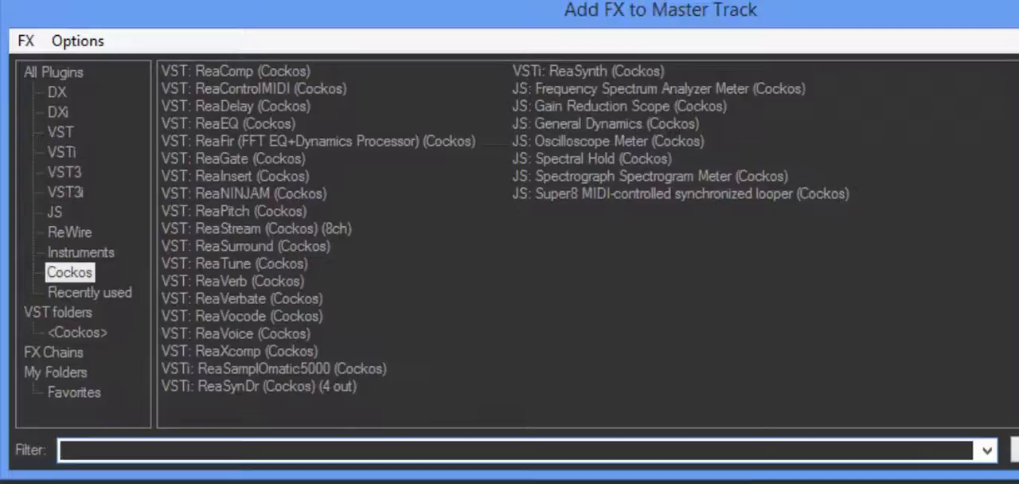
click(53, 211)
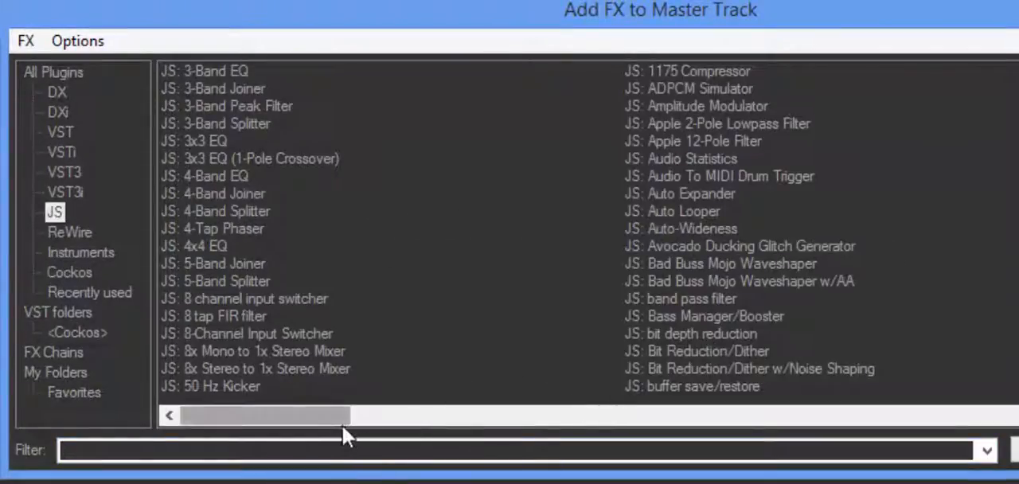
drag(325, 422, 1018, 430)
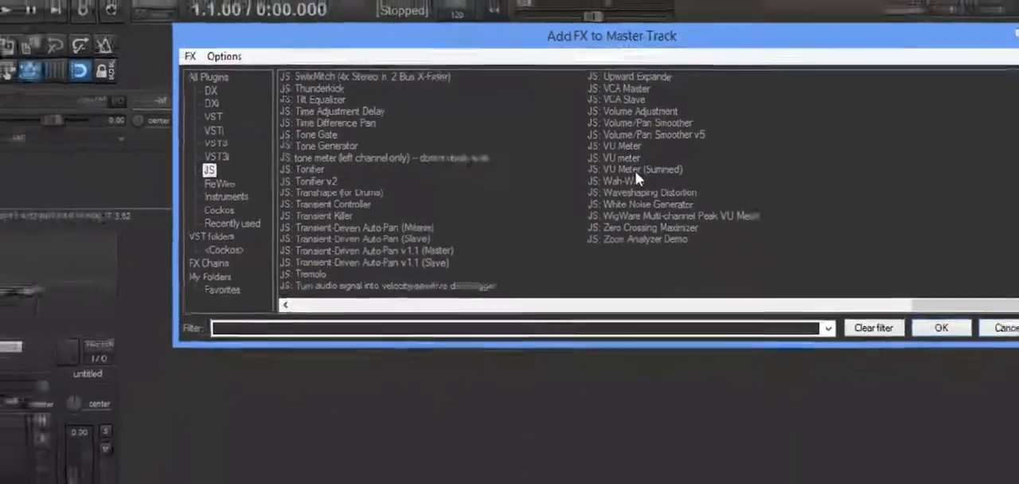
double_click(677, 211)
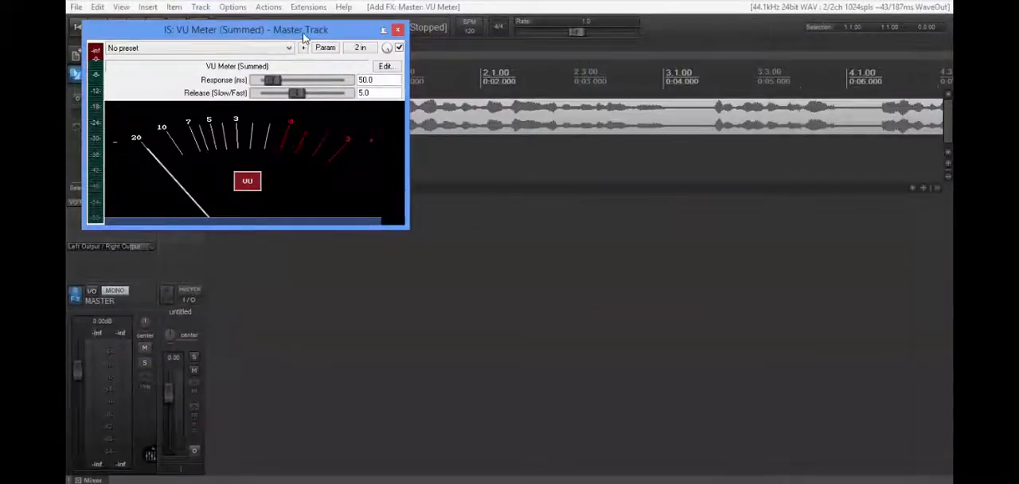
drag(302, 32, 758, 268)
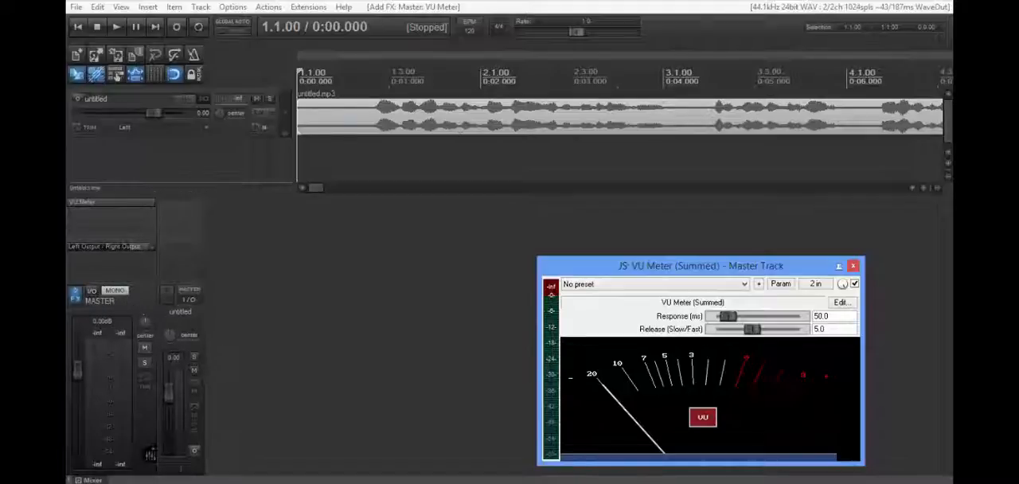
- Bring the whole rendered item into view and play it from the project start to check its level on the master VU Meter
click(488, 126)
scroll(488, 126, down, 3)
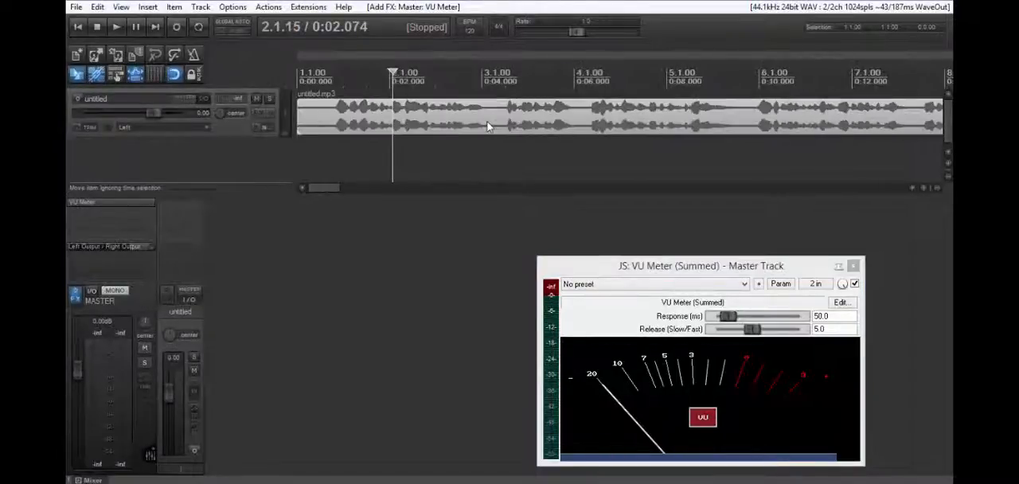
scroll(488, 126, down, 2)
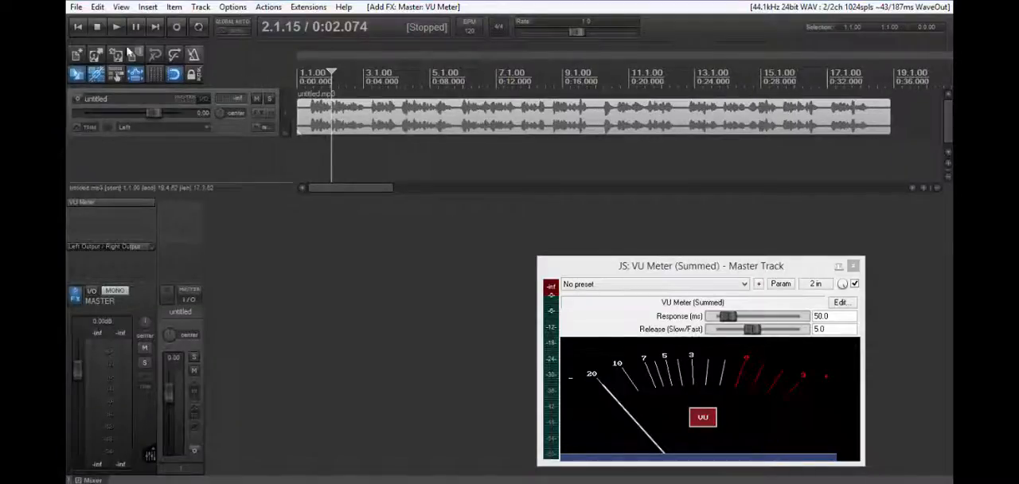
click(78, 26)
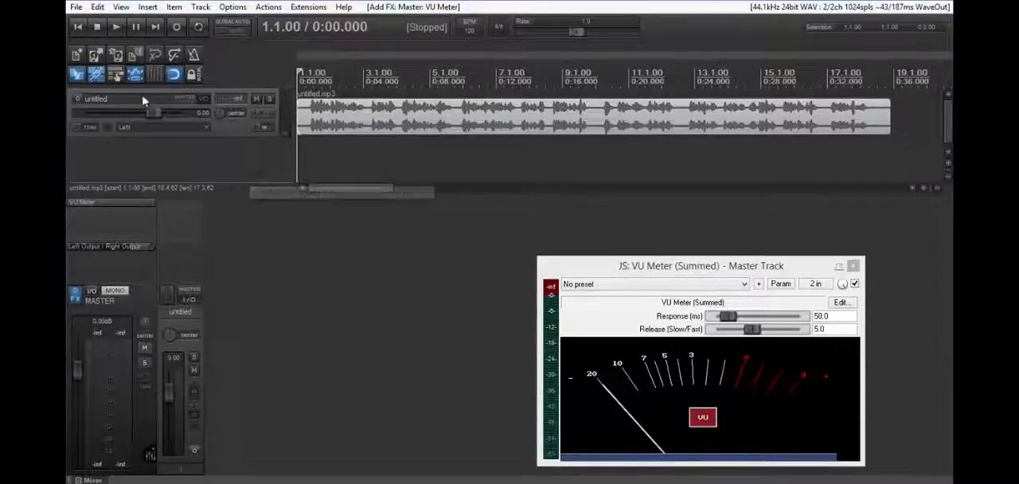
click(117, 27)
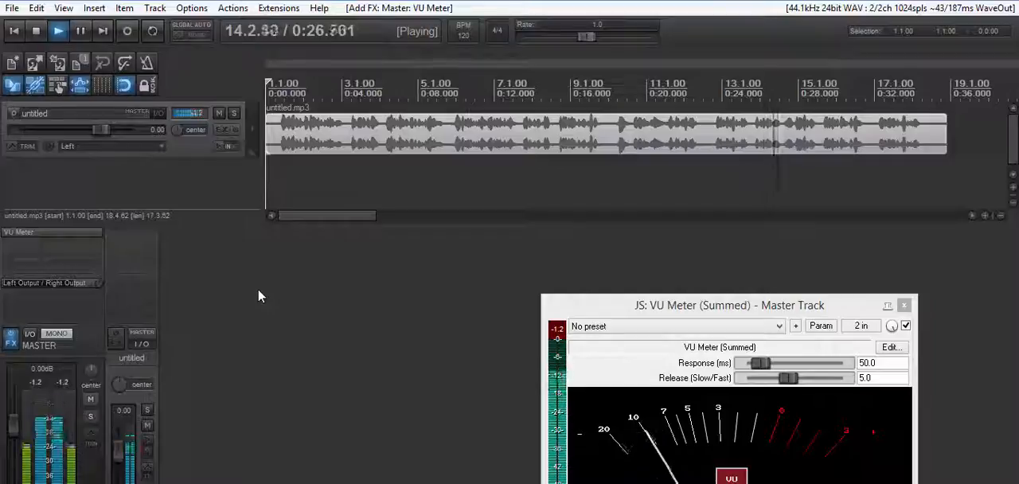
key(space)
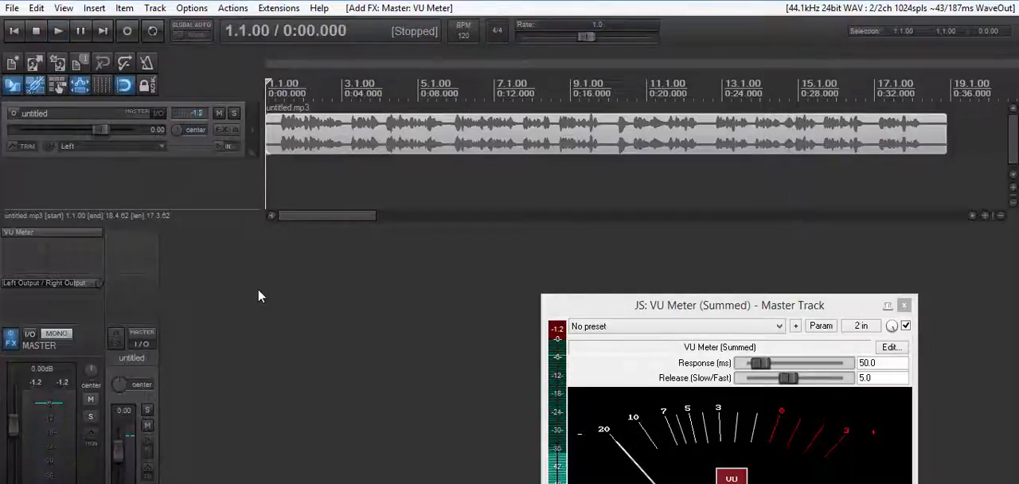
- Make a time selection over the silent gap between phrases in untitled.mp3, from 12.2.47 to 12.4.23
click(705, 140)
scroll(705, 140, up, 2)
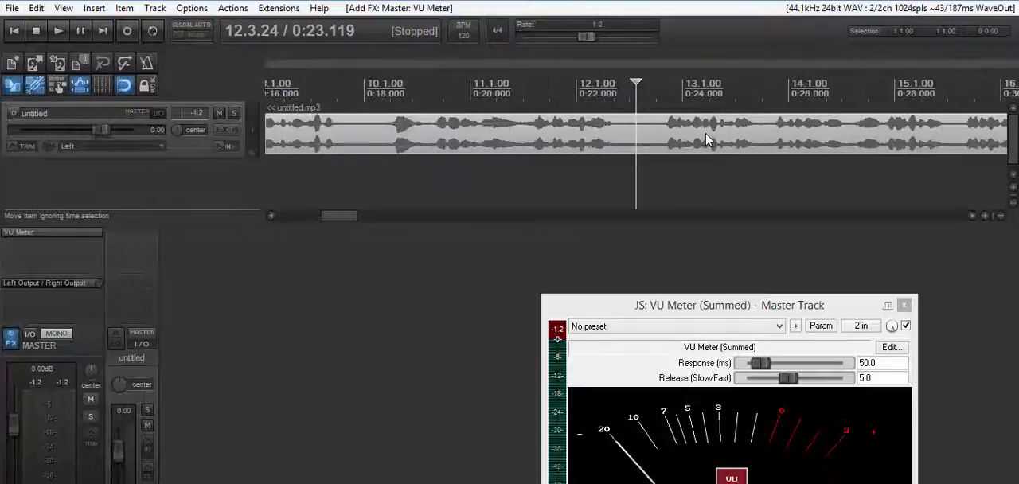
scroll(651, 150, up, 1)
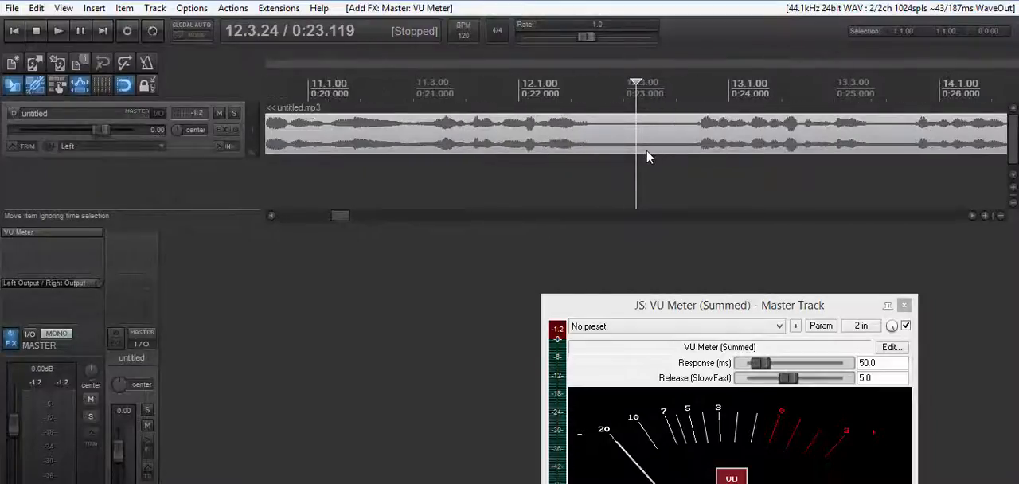
click(605, 182)
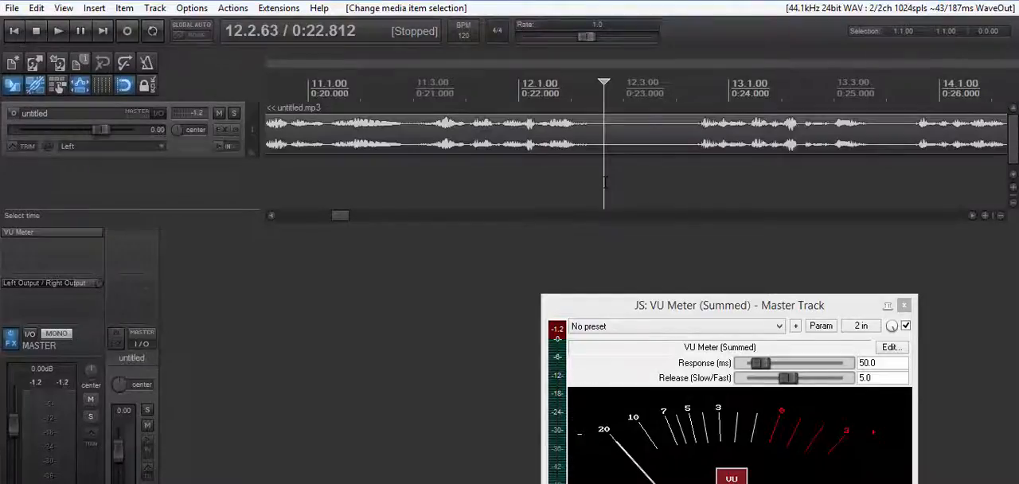
click(597, 186)
drag(597, 186, 690, 184)
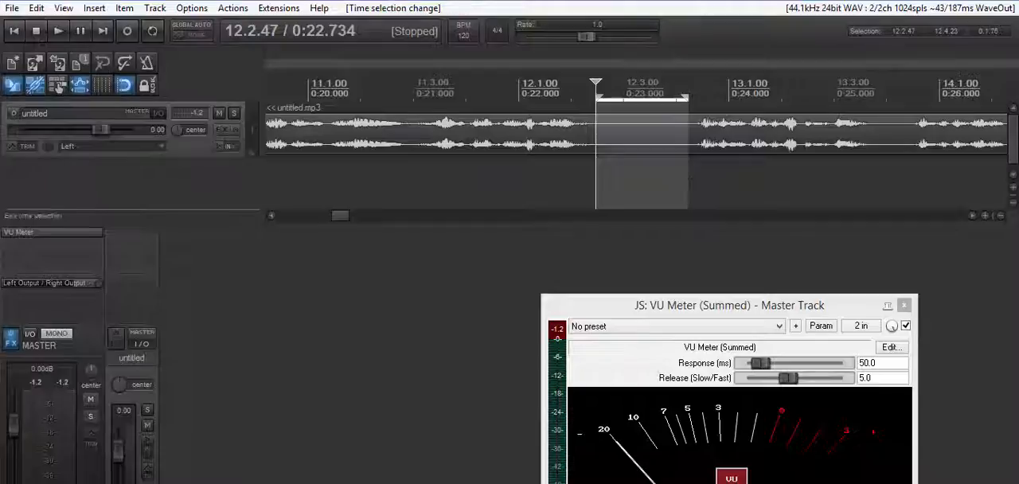
- Turn on repeat, reset the VU Meter's peak reading and loop the selected silent gap to measure its background noise
click(623, 188)
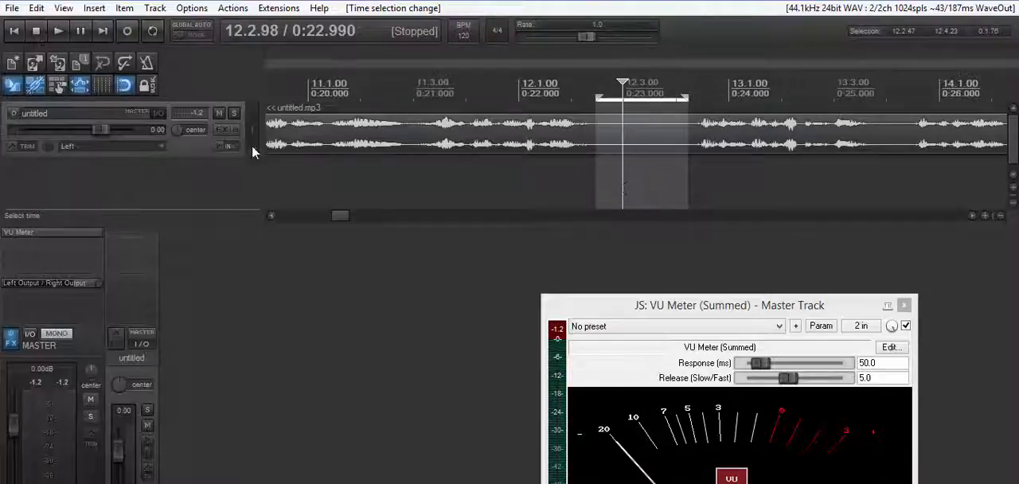
click(152, 33)
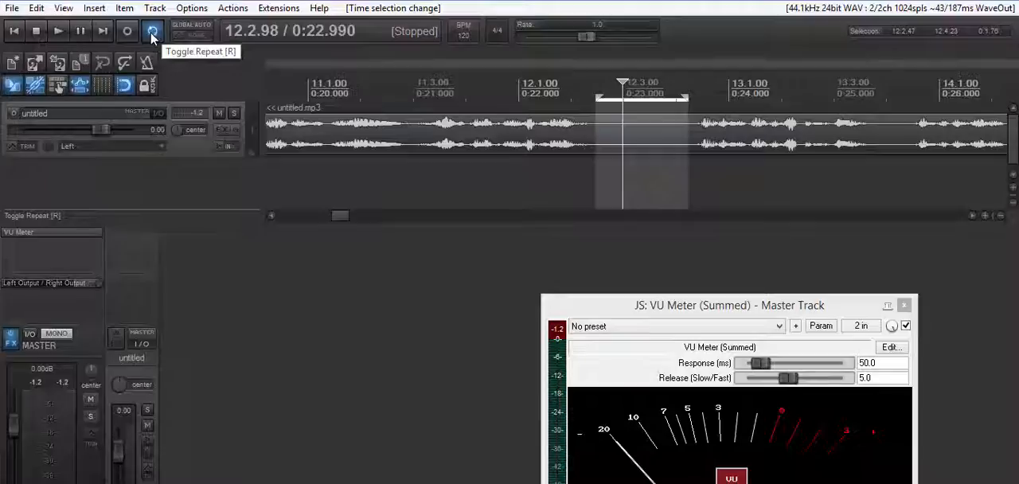
click(558, 334)
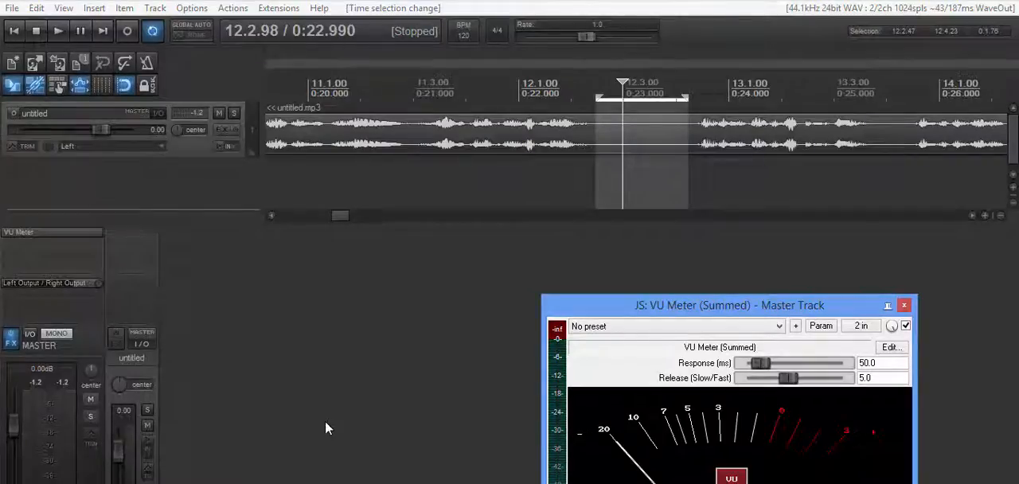
key(space)
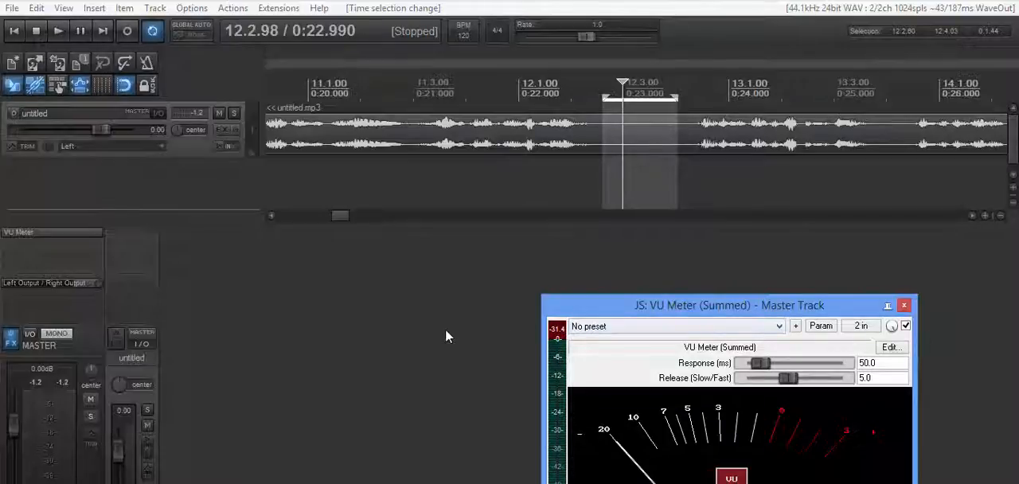
- Turn off repeat and clear the time selection over the silent gap
click(154, 33)
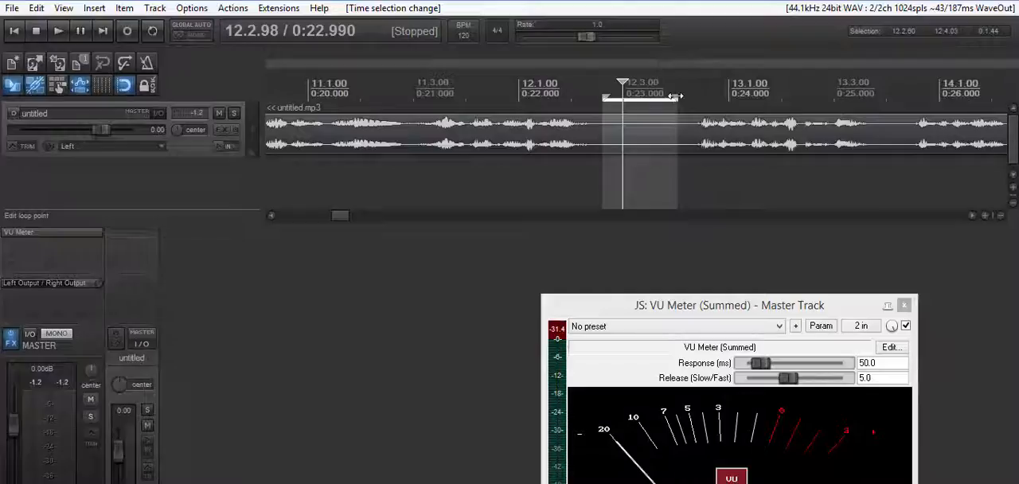
drag(675, 97, 647, 97)
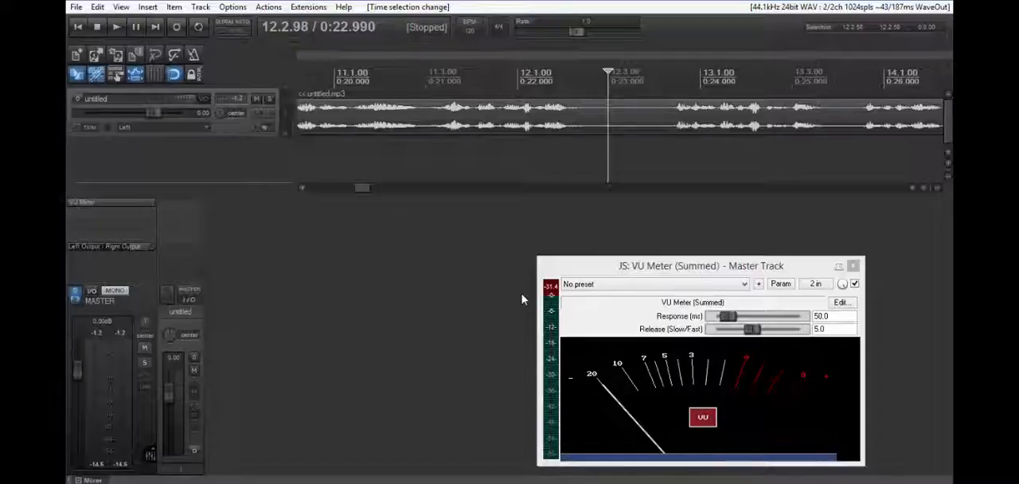
- Add the Cockos ReaGate effect to the untitled track and move its window clear of the track controls
click(180, 211)
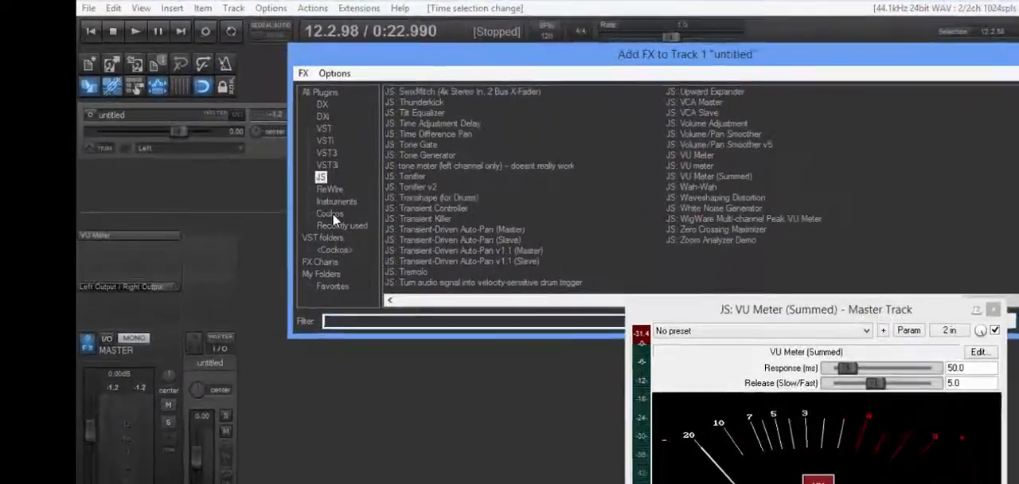
click(283, 183)
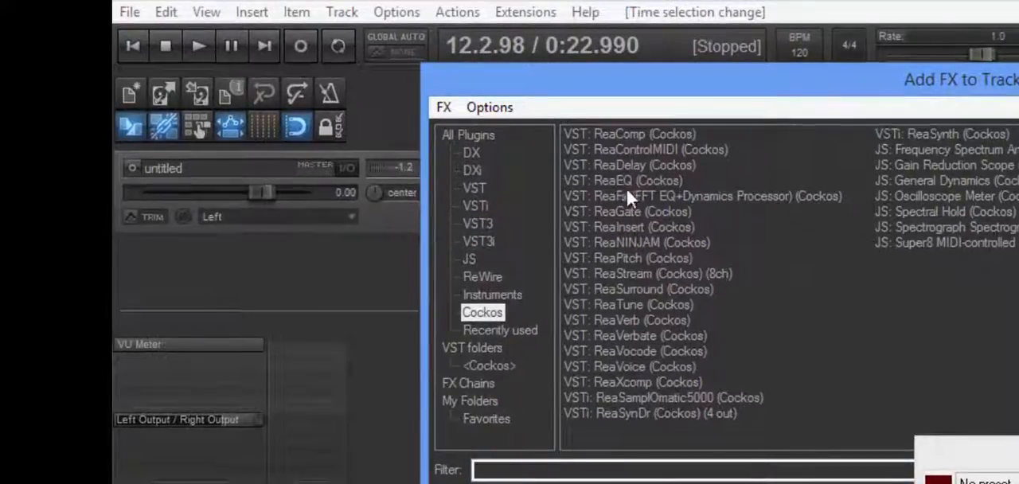
double_click(625, 210)
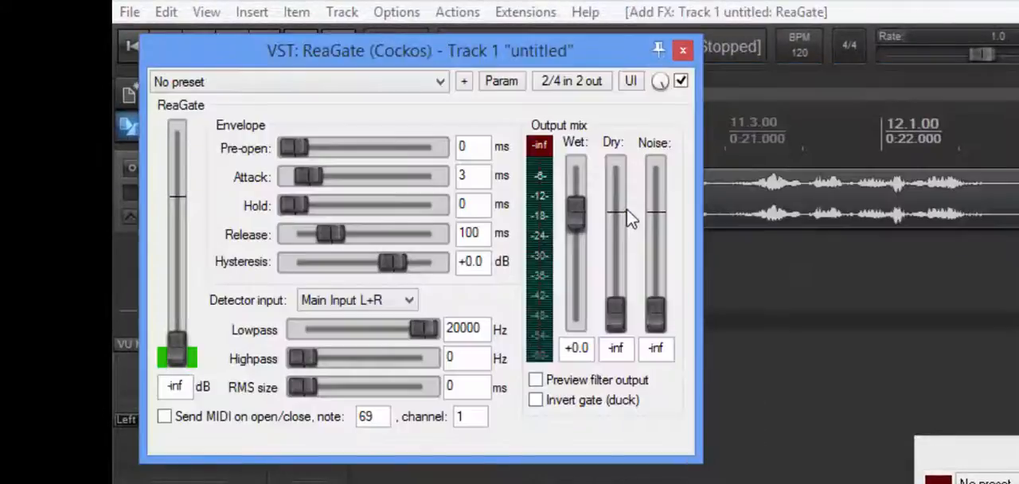
drag(486, 57, 725, 210)
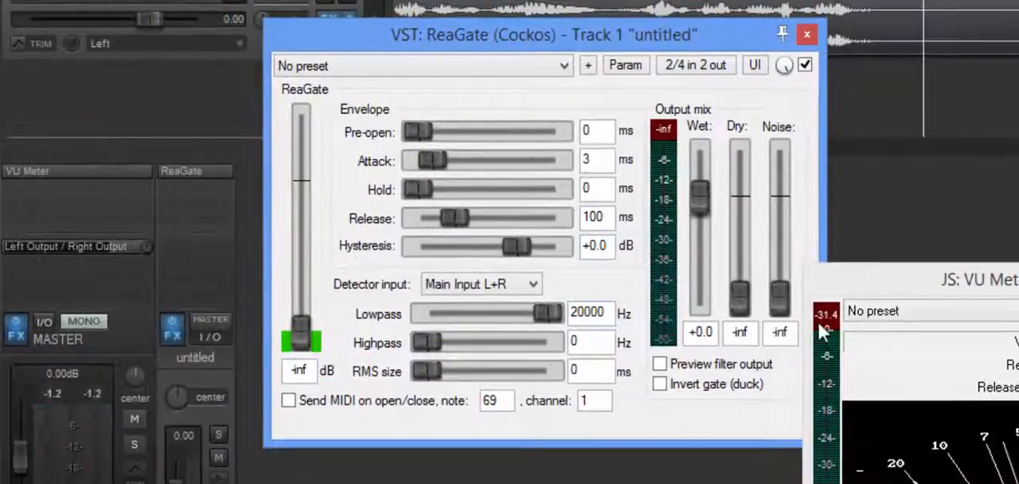
- Set the ReaGate threshold to -28 dB and move its window down to uncover the waveform
double_click(307, 370)
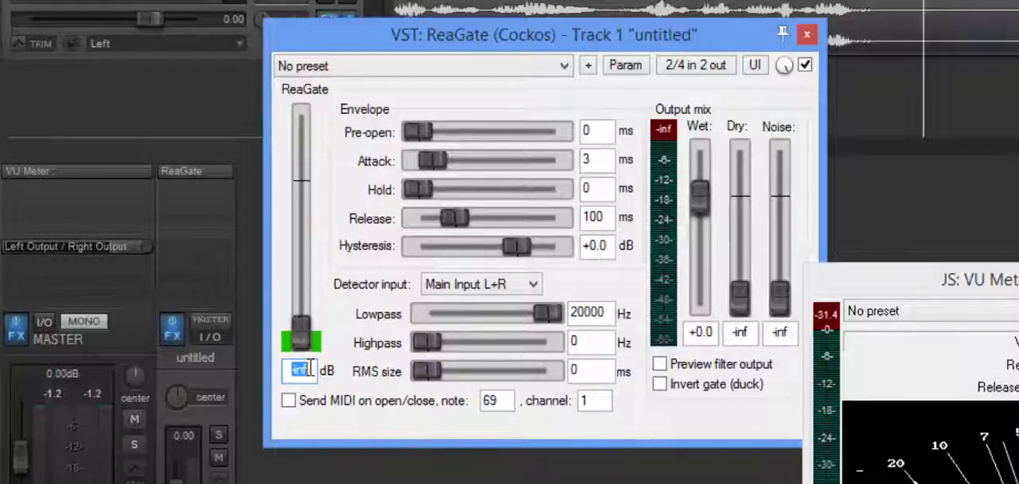
text(-28)
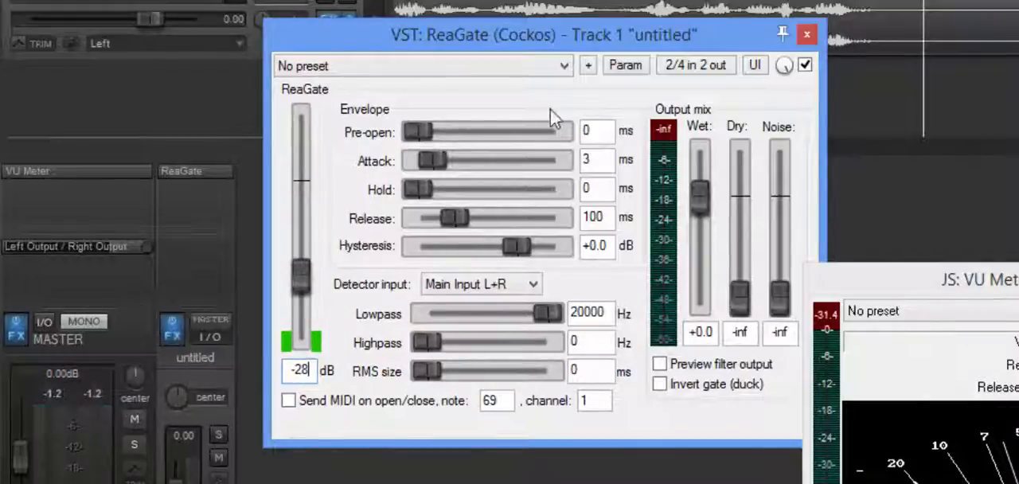
drag(553, 44, 594, 137)
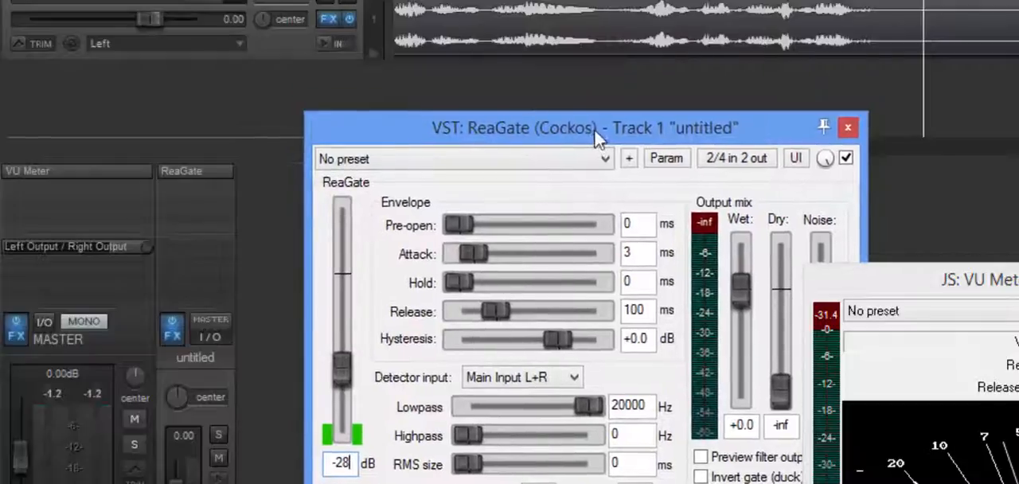
- Play the track from the project start to check how ReaGate responds, and stop playback
key(Home)
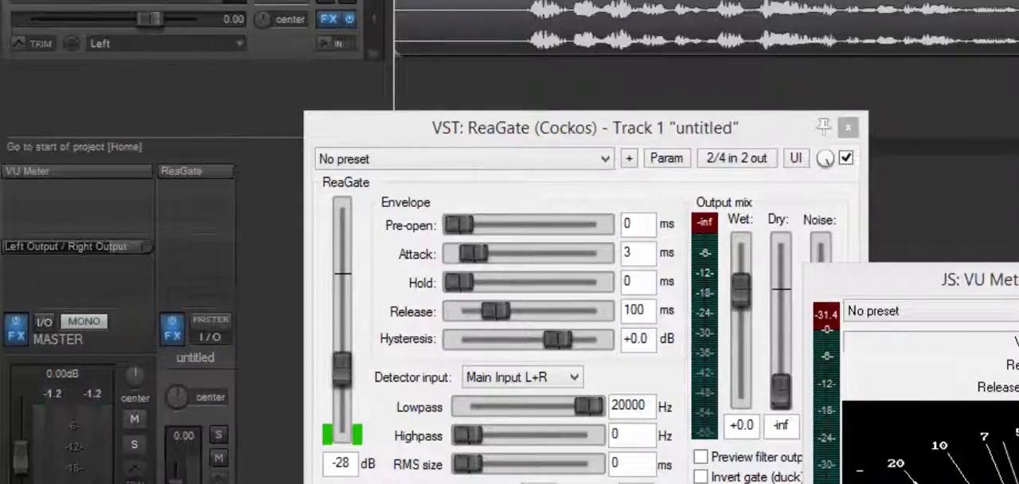
key(space)
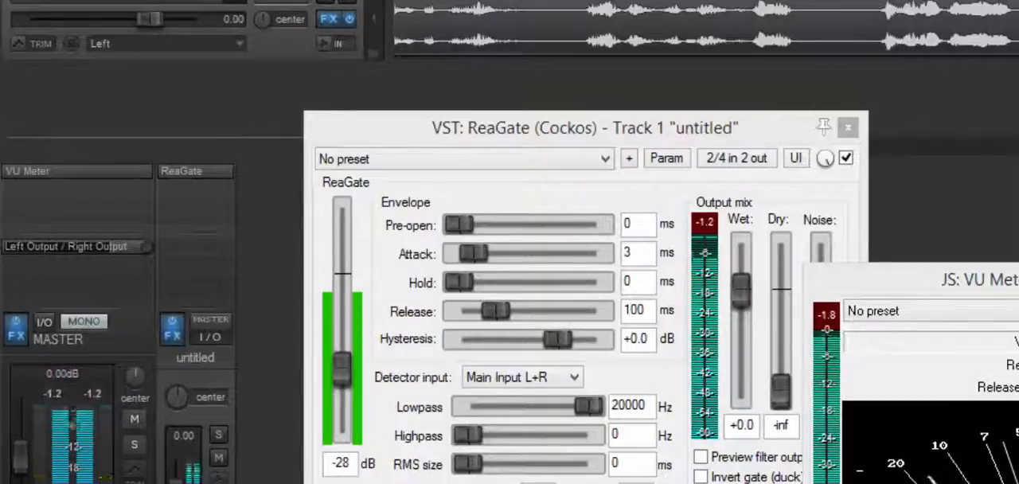
key(space)
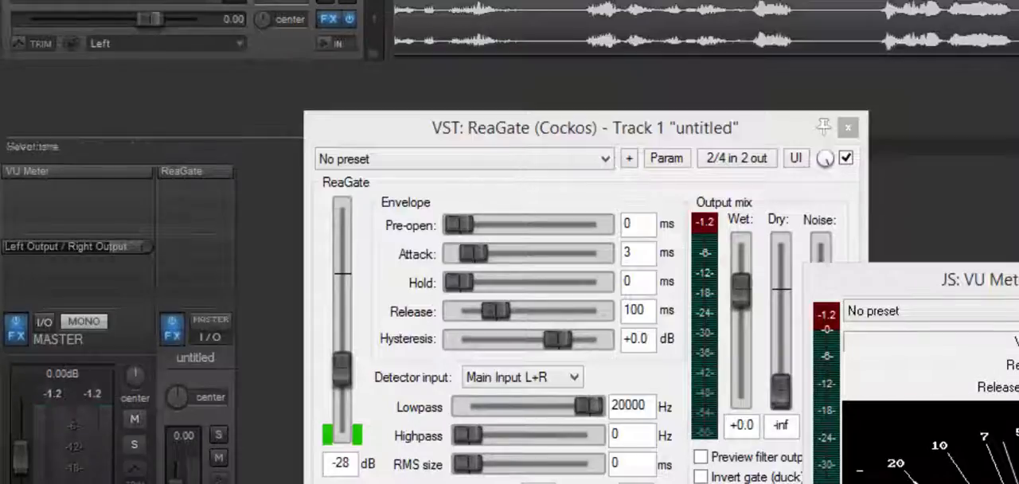
- Reset the VU Meter and ReaGate peak readings and loop the silent gap from 9.4.44 to 10.1.83 to measure the gated noise
click(827, 313)
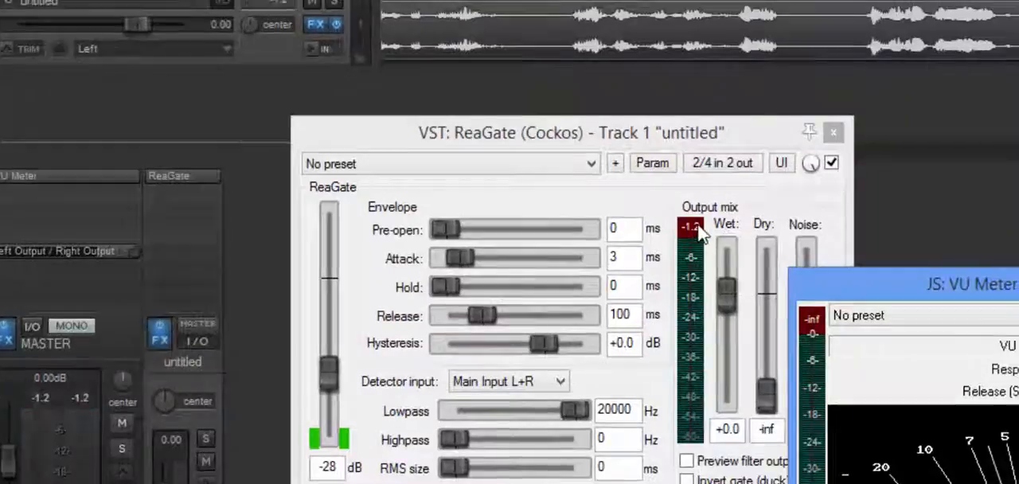
click(707, 222)
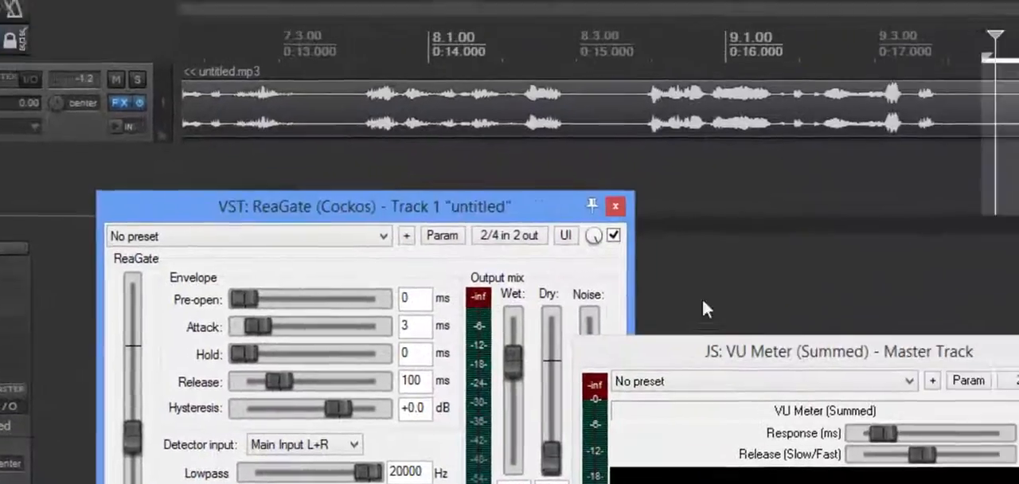
key(space)
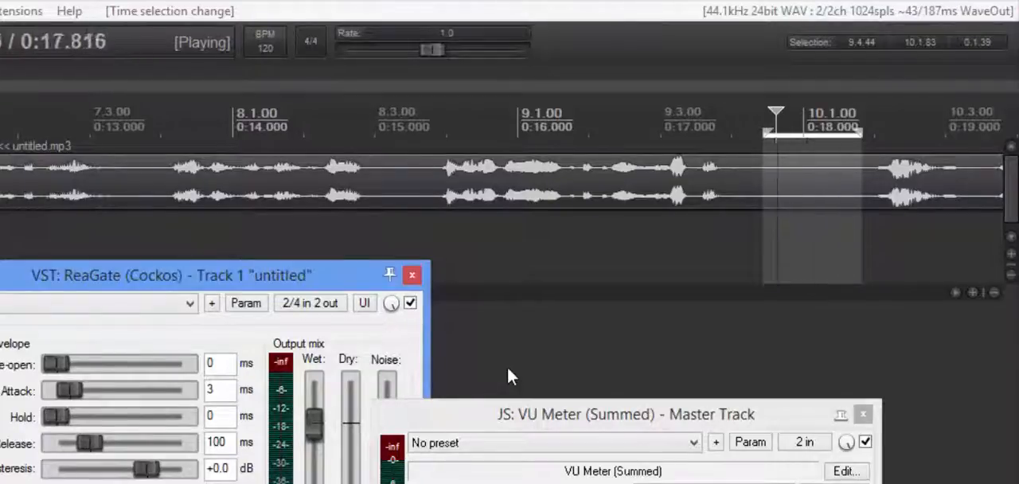
key(space)
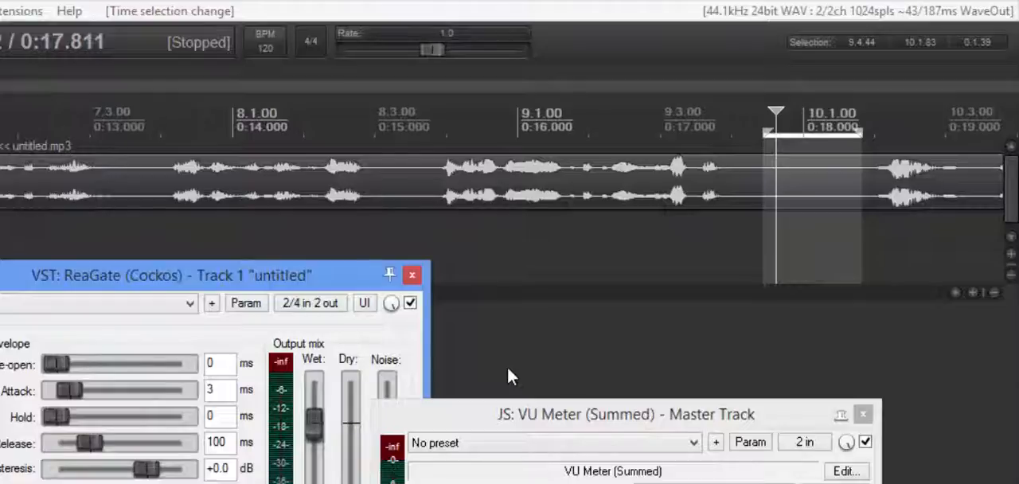
- Close the ReaGate window, add Cockos ReaEQ to the untitled track and arrange its window beside the VU Meter
click(411, 275)
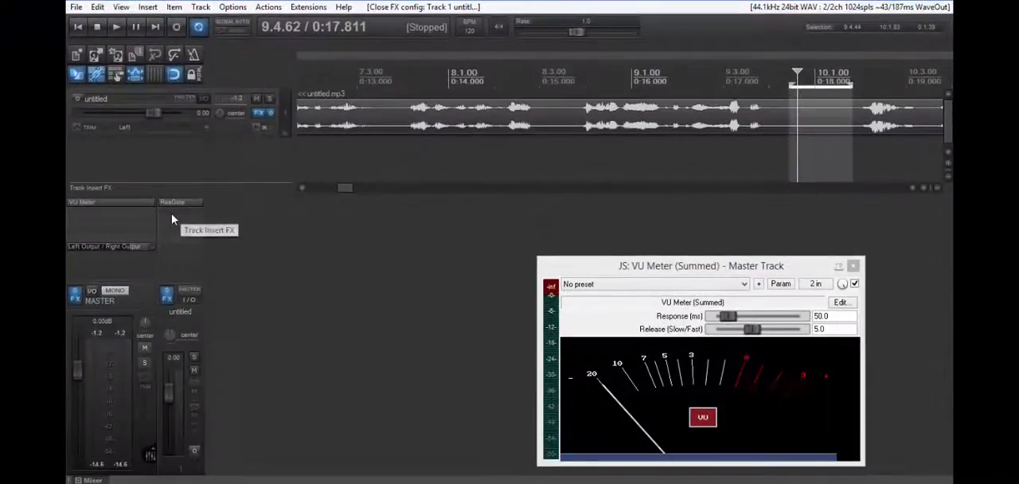
double_click(172, 219)
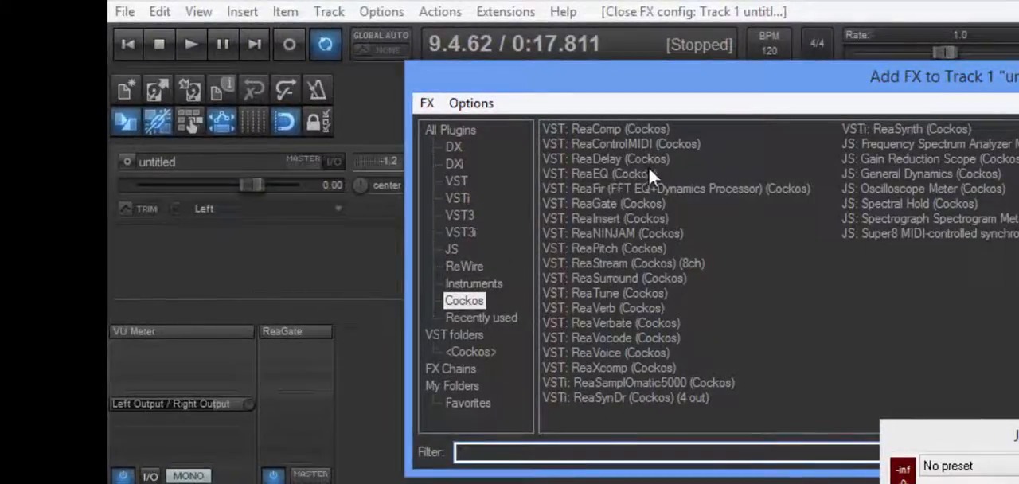
double_click(606, 173)
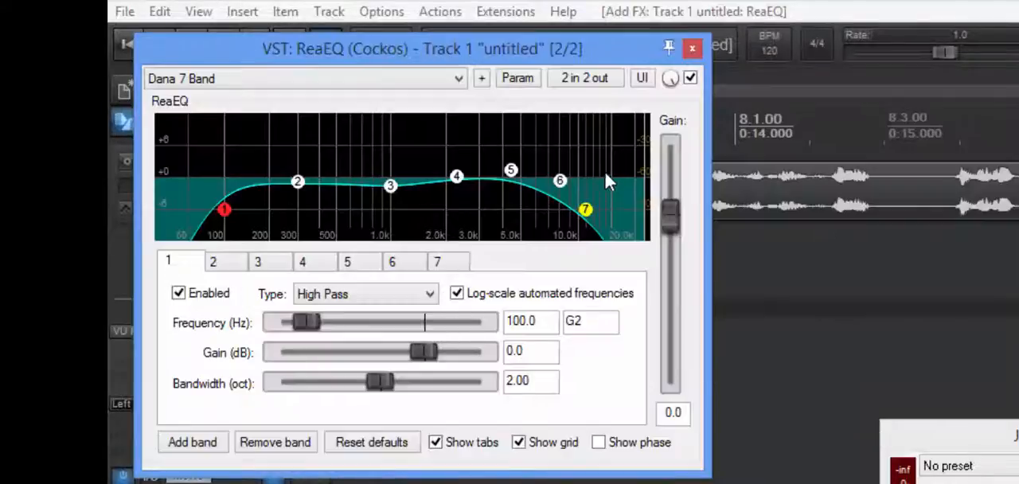
drag(496, 57, 871, 268)
drag(882, 200, 1005, 195)
drag(518, 34, 408, 86)
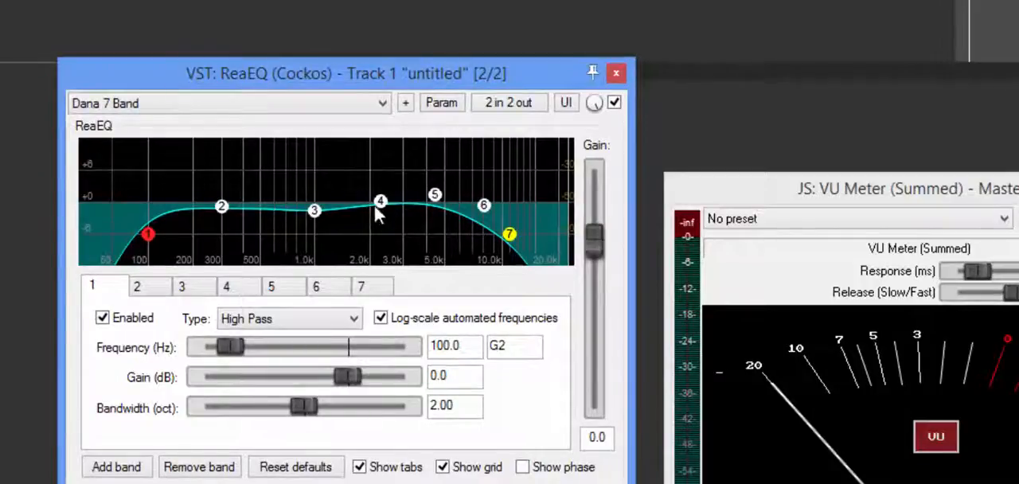
- Load the "stock - Track Default" preset in ReaEQ and reset its bands to the defaults
mouse_move(513, 247)
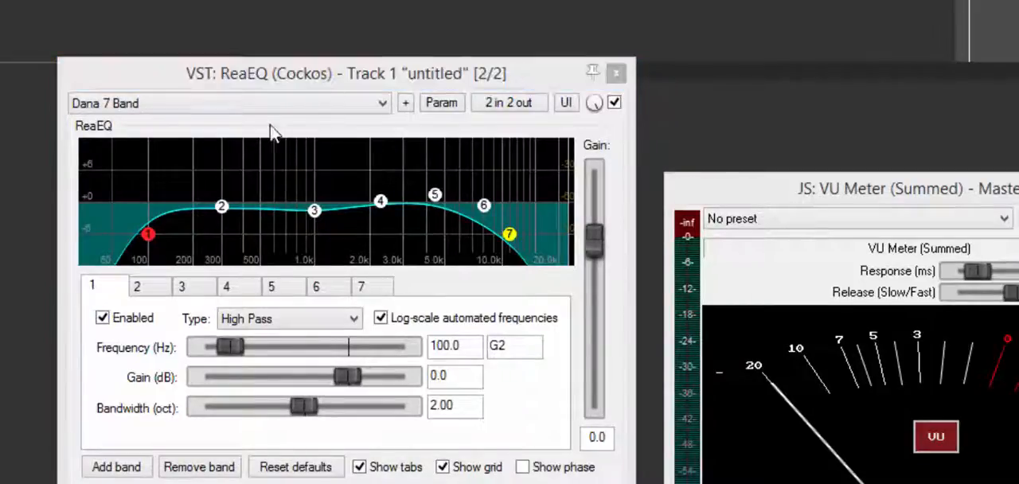
click(273, 103)
scroll(276, 209, up, 3)
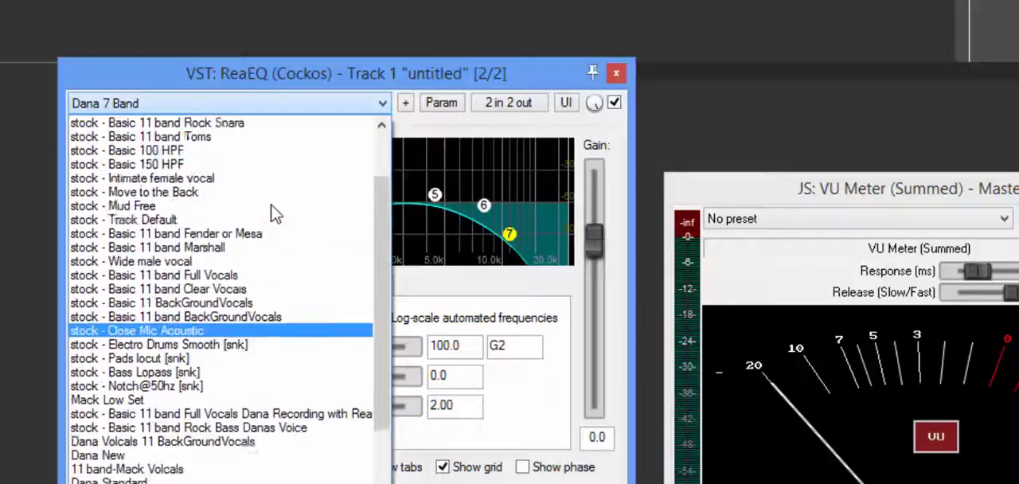
scroll(271, 213, up, 2)
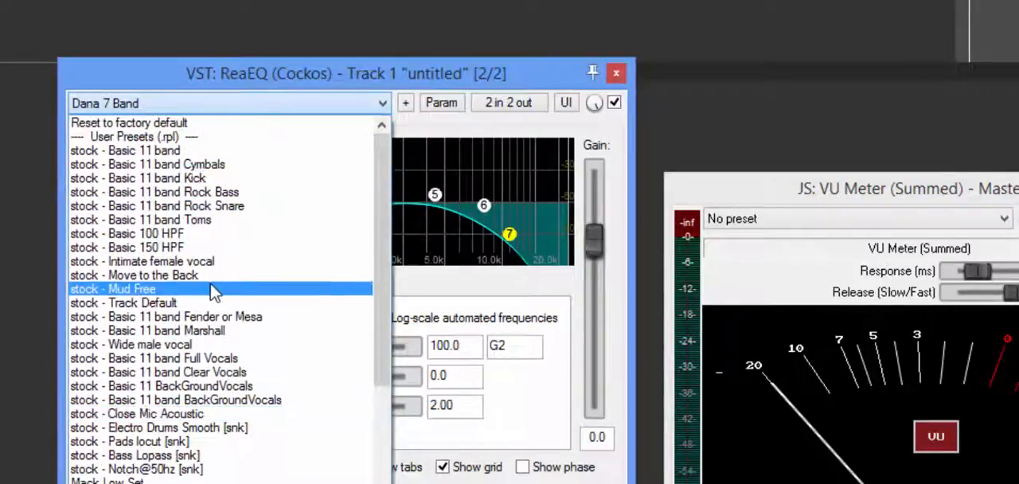
click(195, 304)
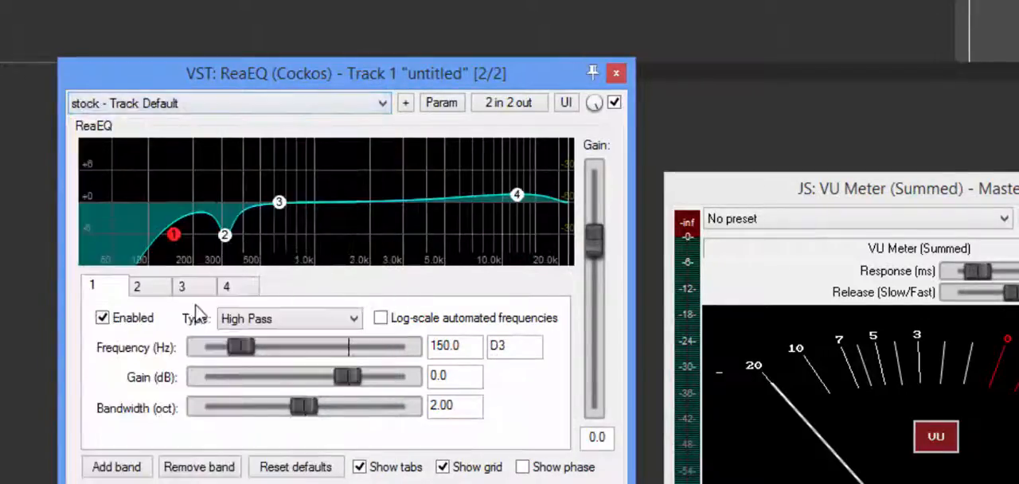
click(283, 474)
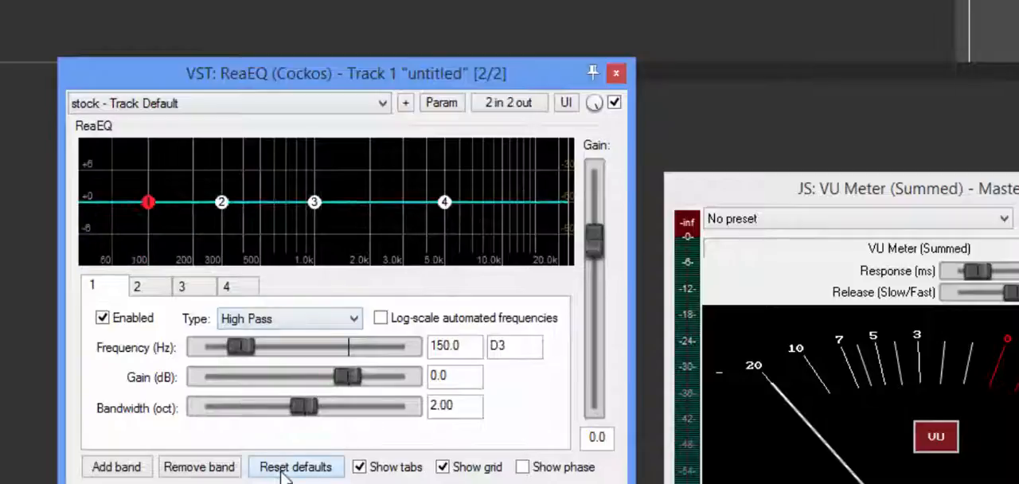
- Change ReaEQ band 1 to a High Pass filter at 100 Hz
mouse_move(148, 204)
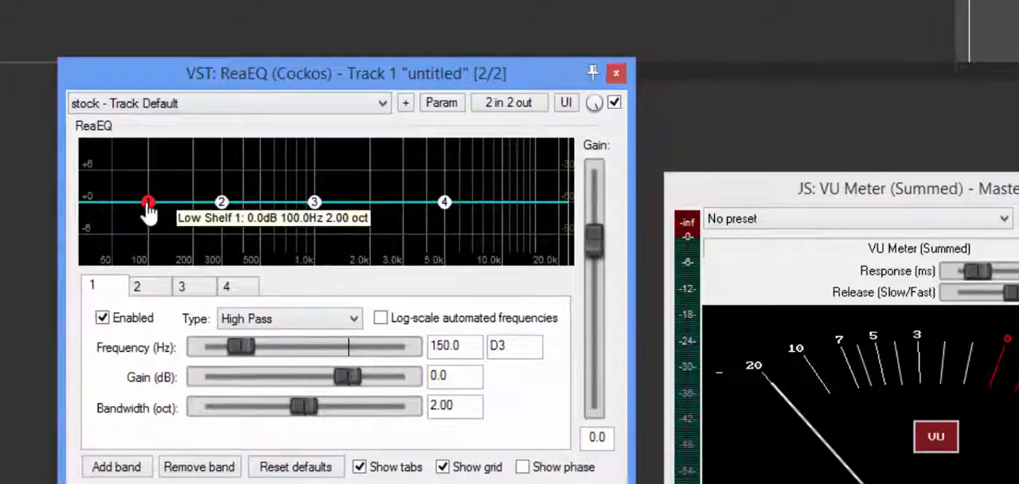
click(288, 327)
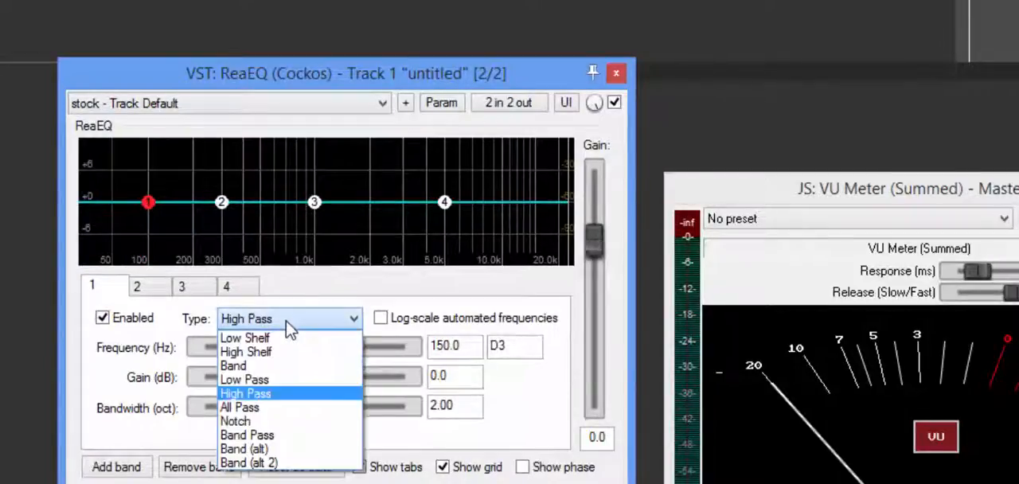
click(279, 393)
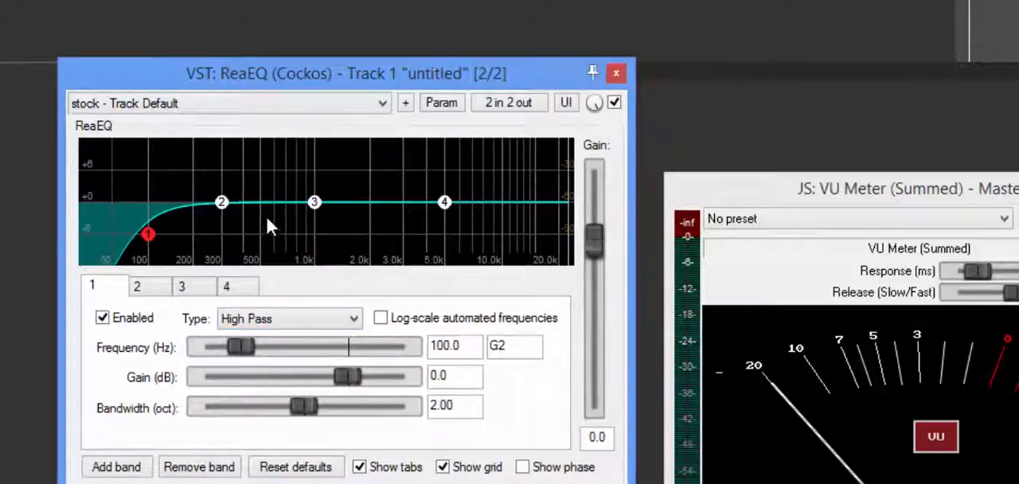
- Lower ReaEQ band 2 to about -1.6 dB at 323 Hz and band 3 to about -1.4 dB at 1128 Hz
mouse_move(222, 206)
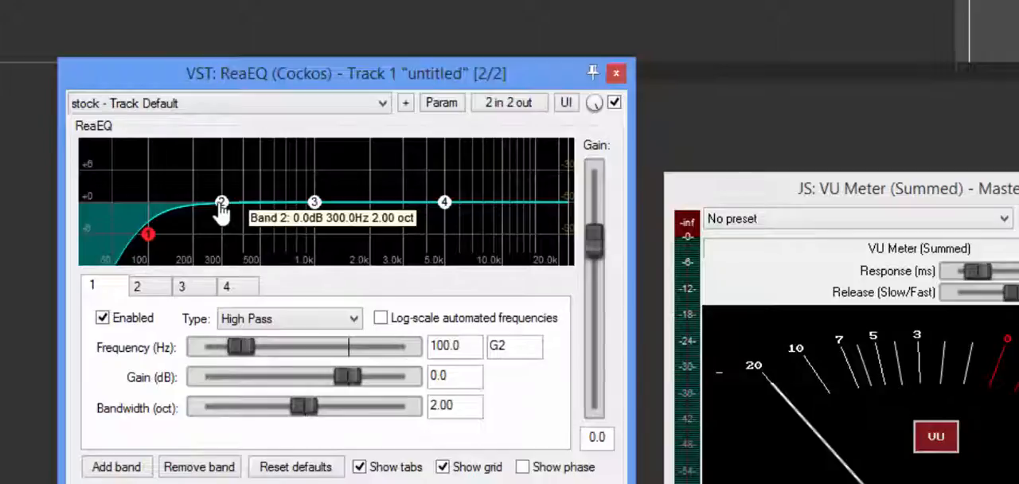
drag(221, 209, 228, 220)
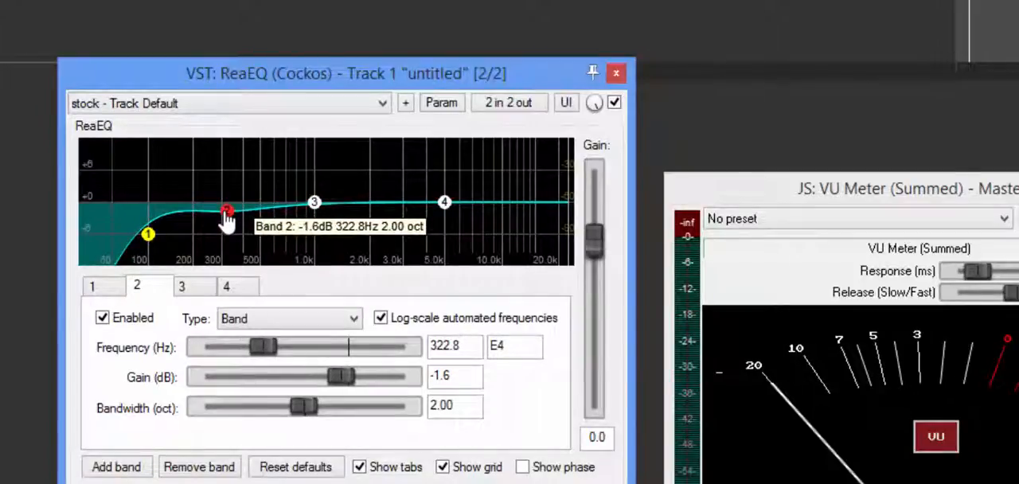
mouse_move(314, 209)
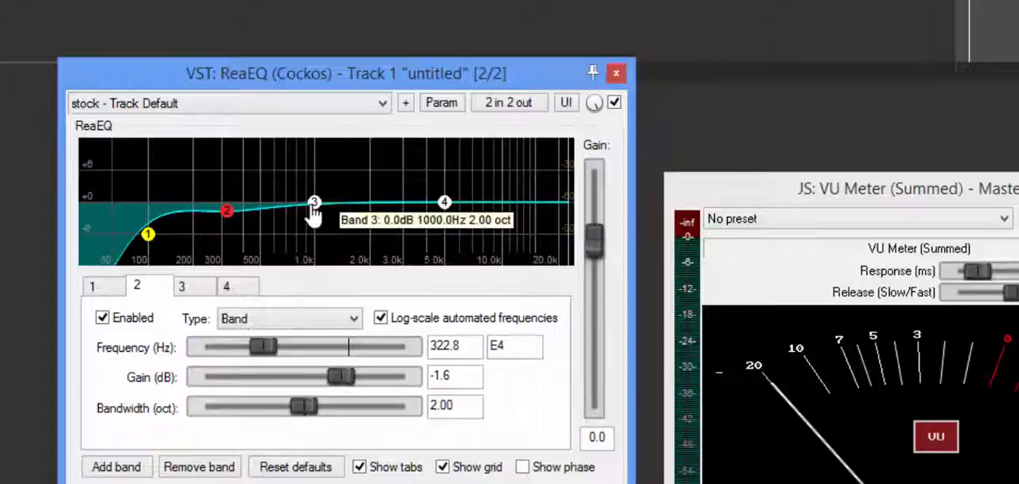
drag(317, 214, 326, 222)
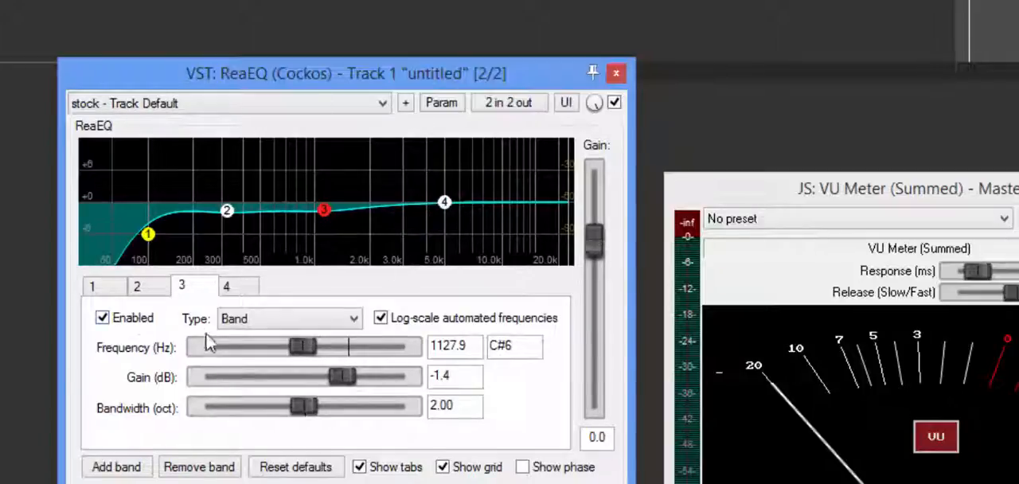
- Review the settings of ReaEQ bands 1 and 4, and move the edit cursor to an earlier point in the timeline
click(112, 294)
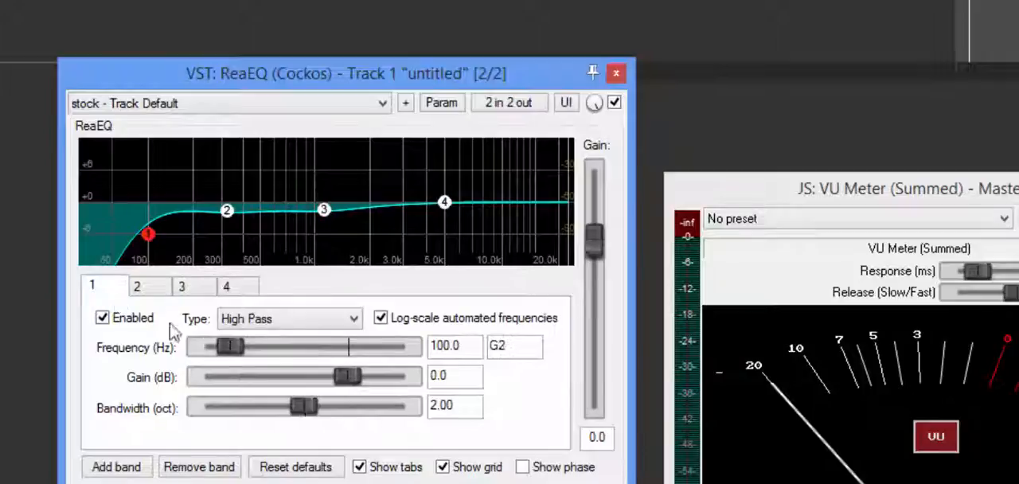
click(230, 289)
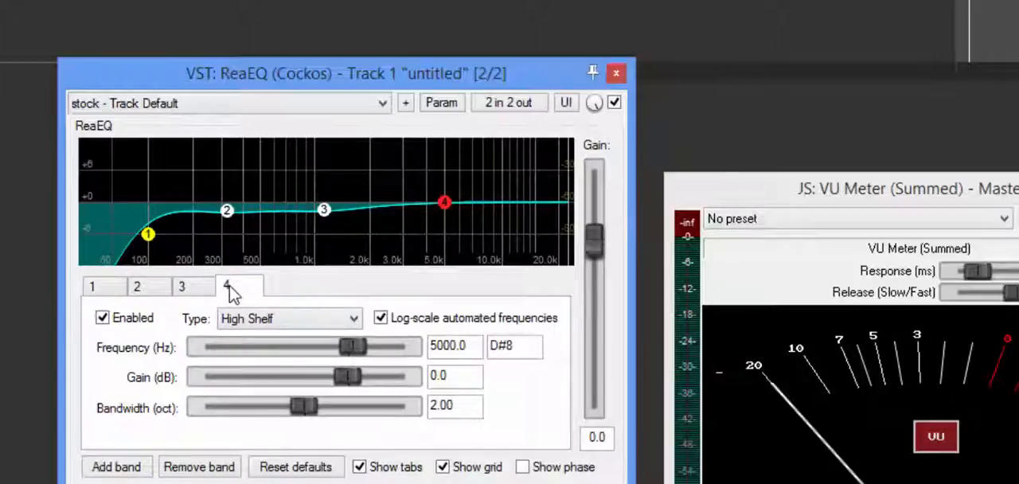
click(150, 30)
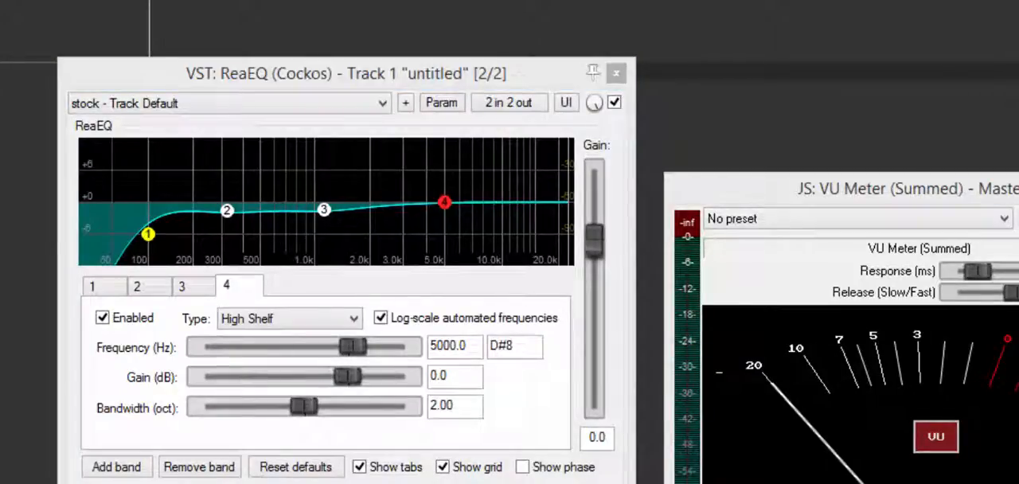
- Audition the voice track and change ReaEQ band 4 to a Low Pass filter at about 7191 Hz
key(space)
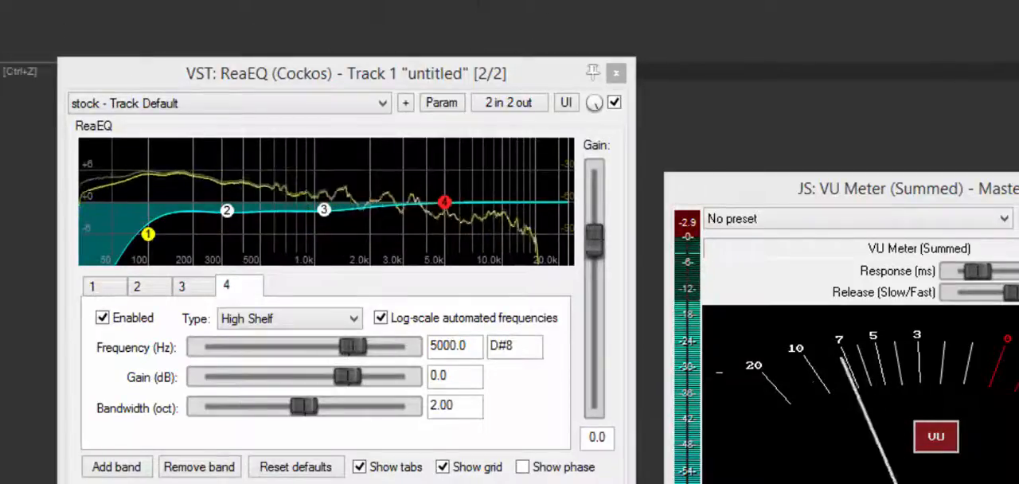
key(space)
drag(444, 202, 454, 200)
click(335, 319)
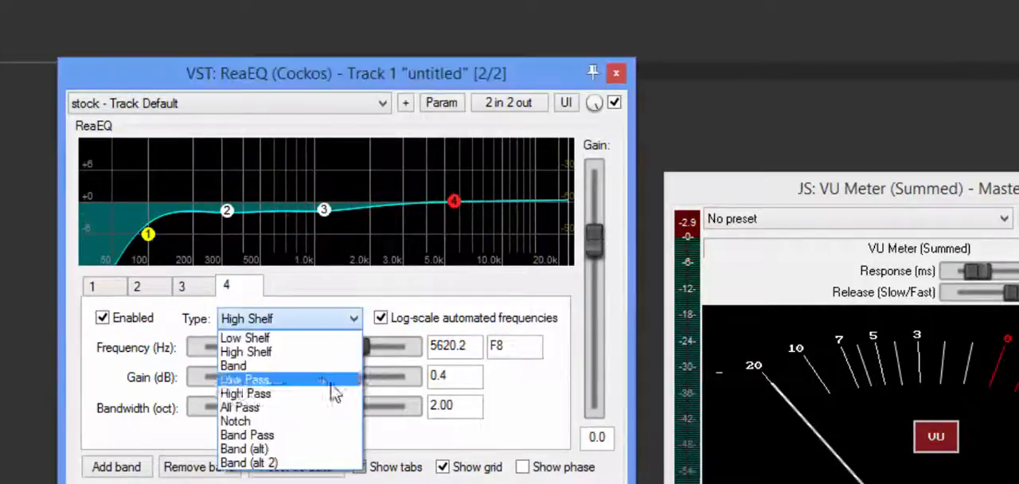
click(328, 380)
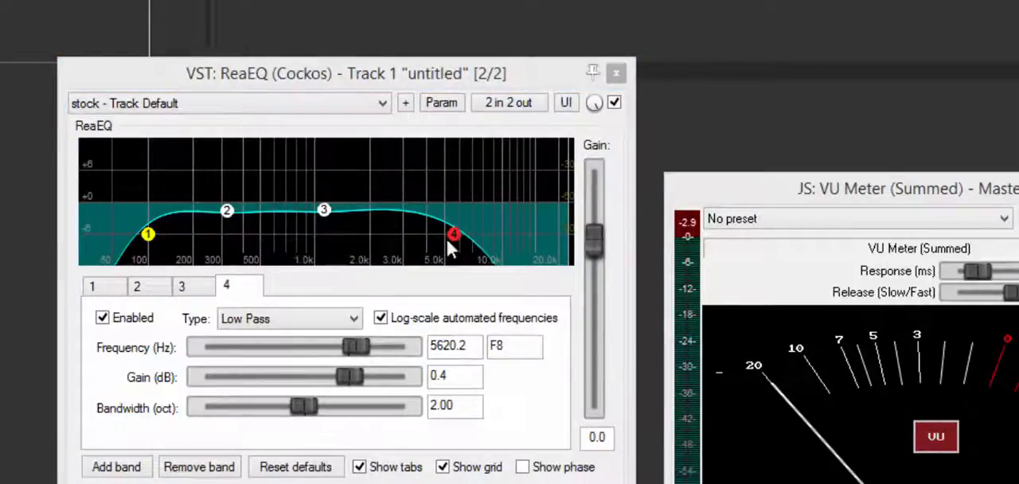
key(space)
drag(455, 240, 475, 239)
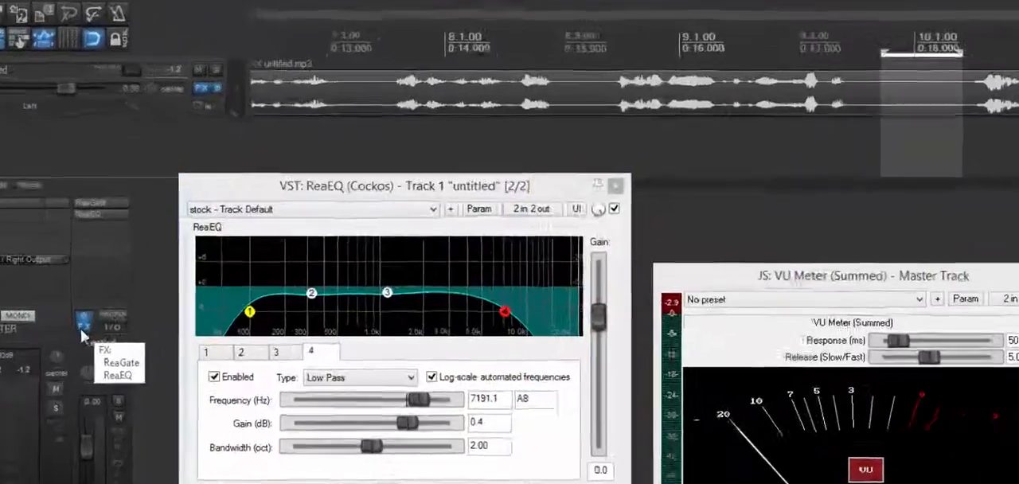
- Save the track's ReaGate and ReaEQ effects as an FX chain named Test2
click(164, 299)
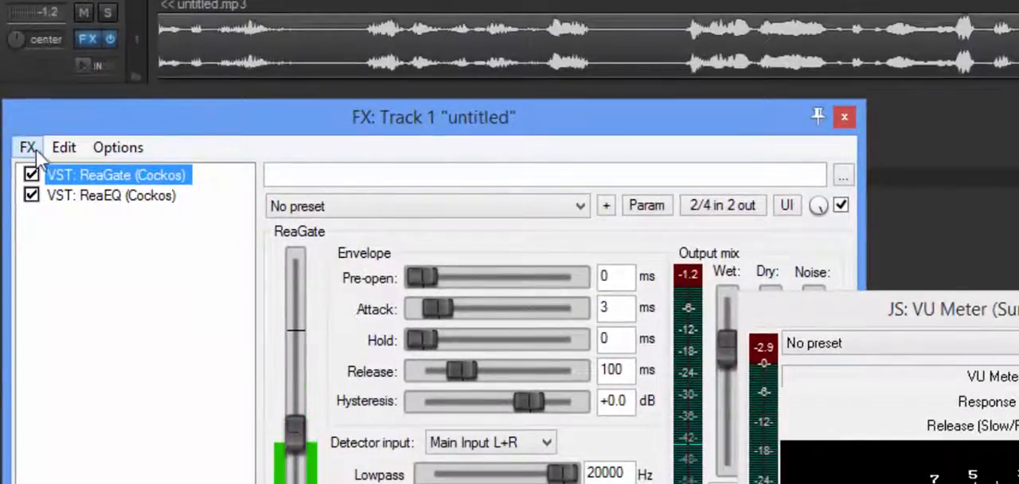
click(36, 149)
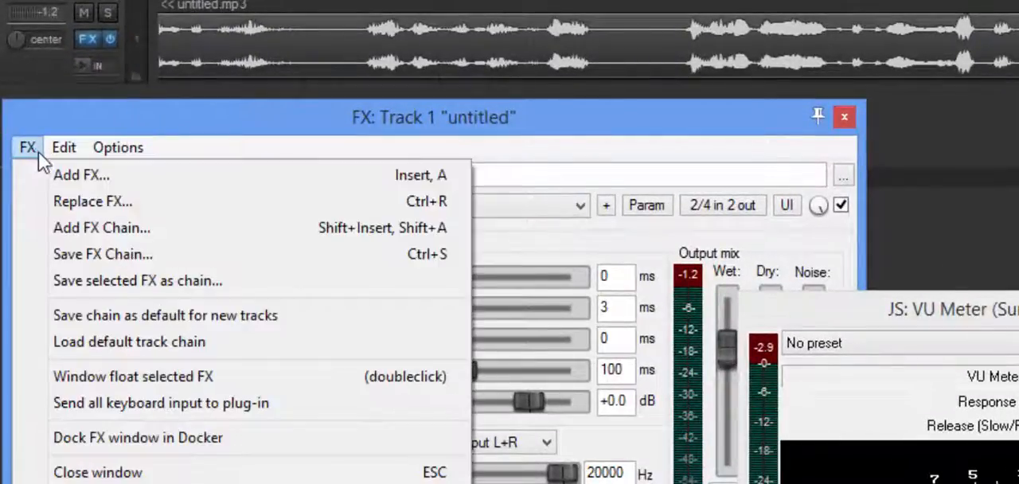
click(64, 254)
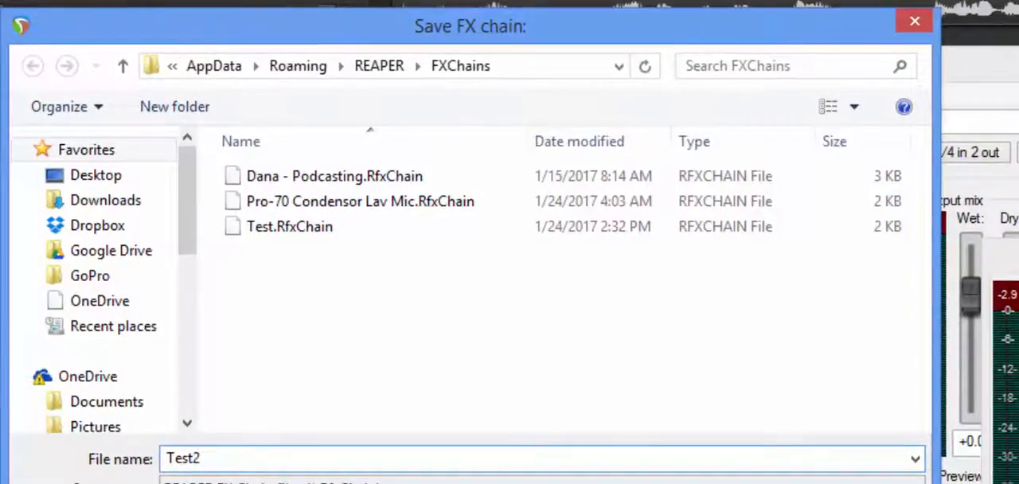
key(Return)
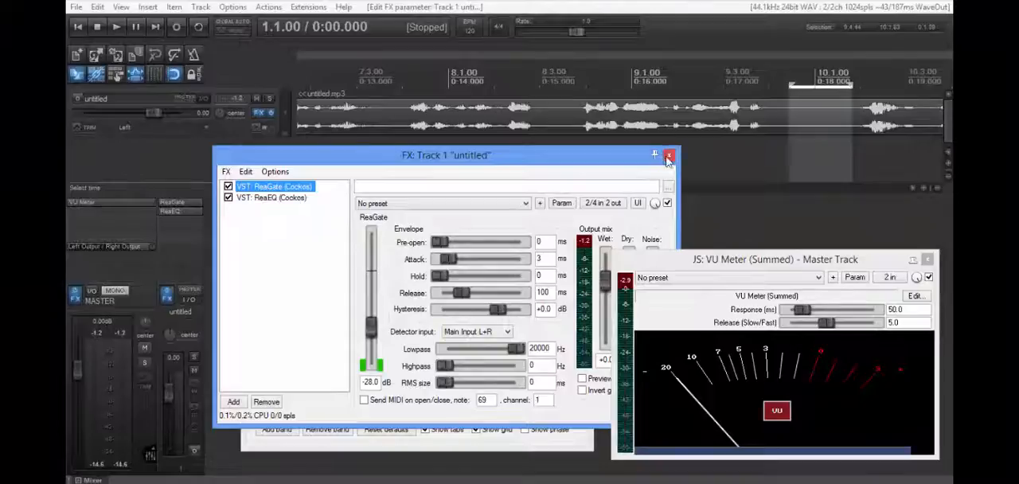
- Close the track's FX chain window, the floating ReaEQ window and the master track's VU Meter window
click(669, 159)
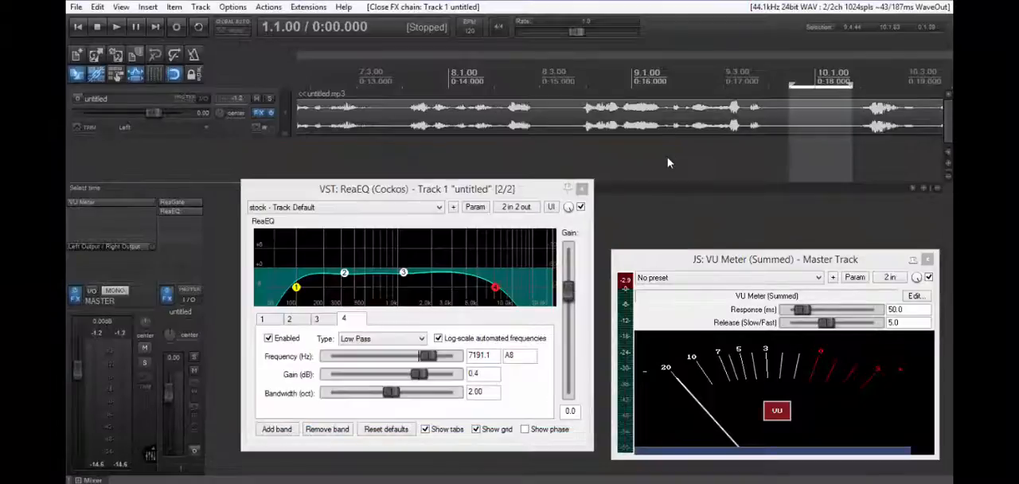
click(582, 189)
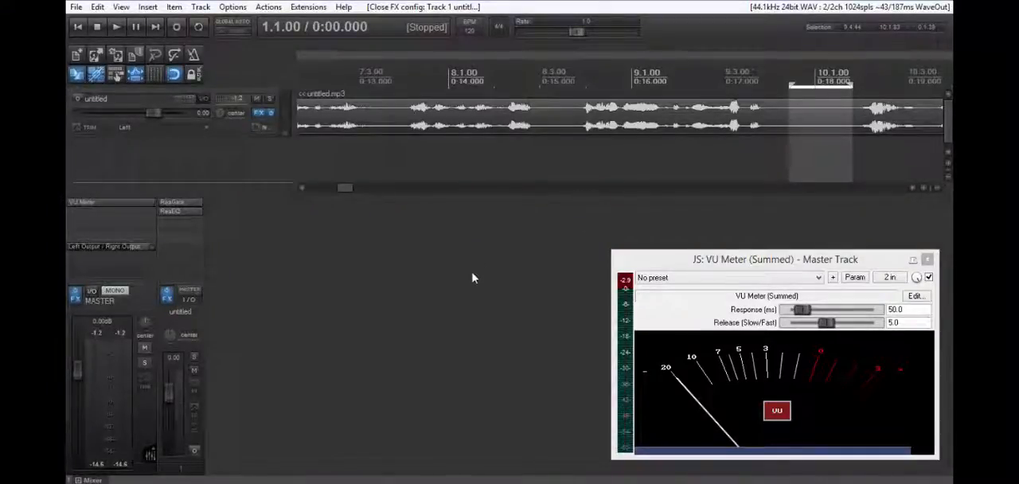
click(927, 260)
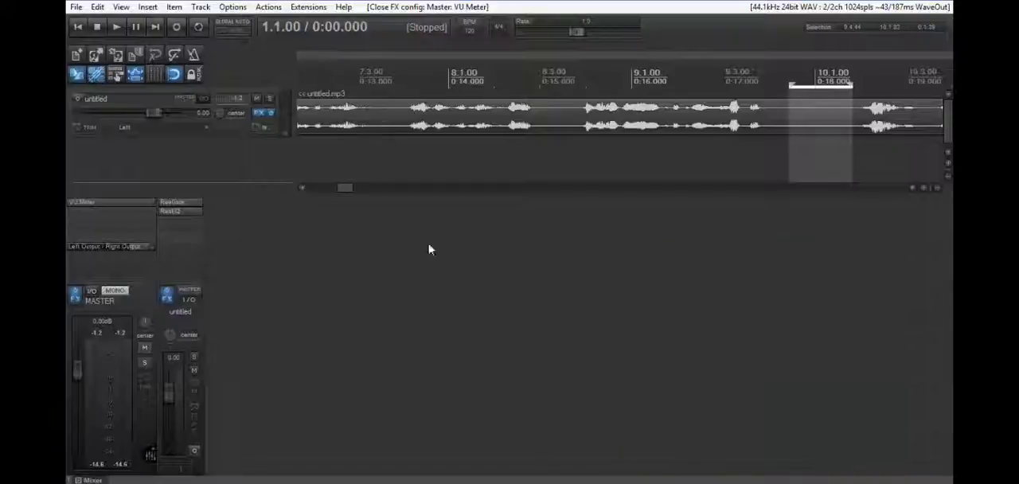
- Start a new project without saving the current one, and load the "My Podast" project template
click(76, 6)
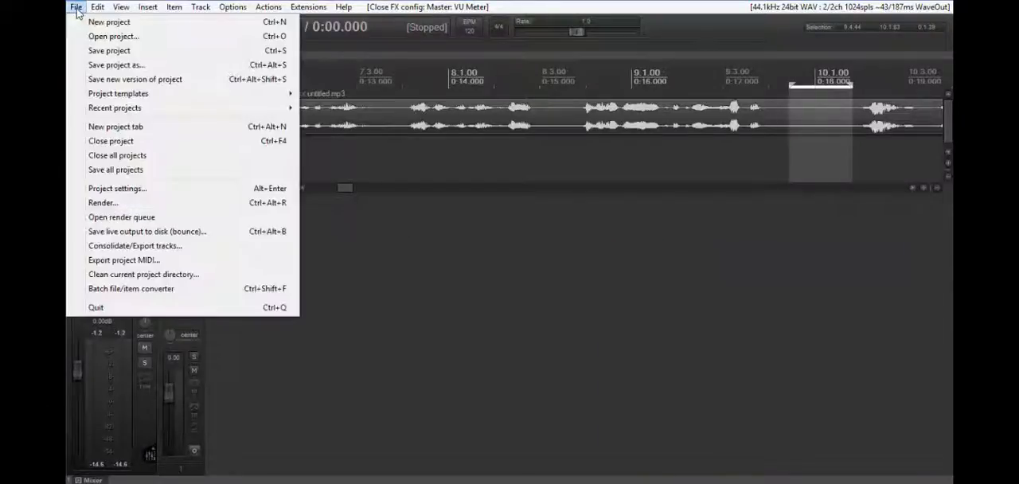
click(94, 23)
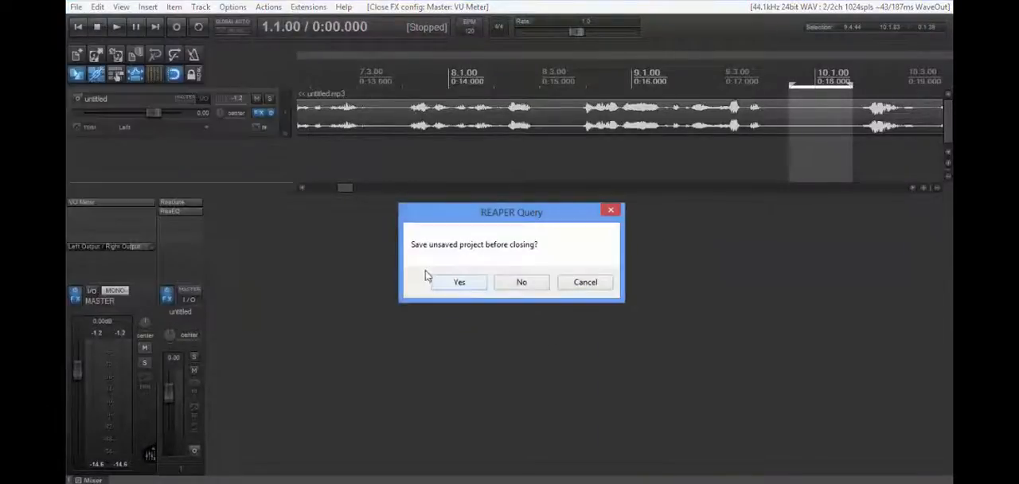
click(519, 285)
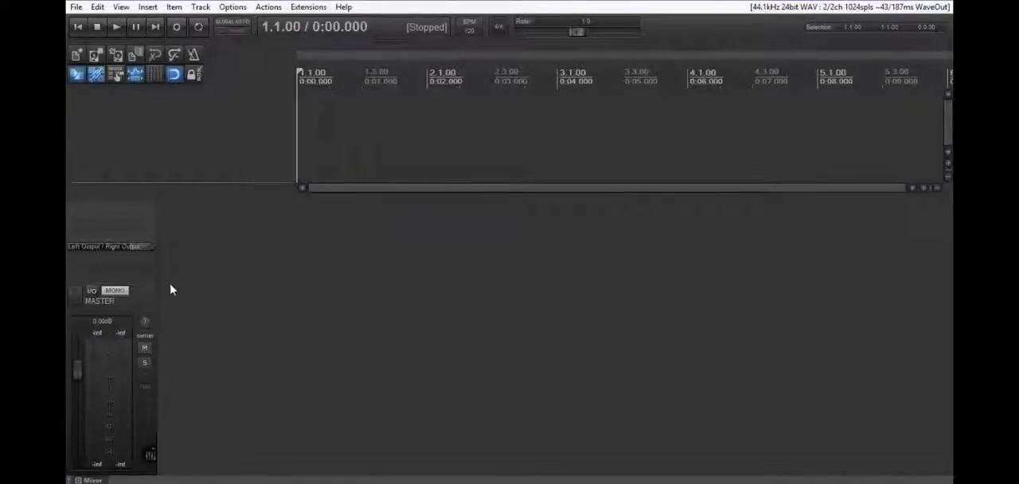
click(75, 7)
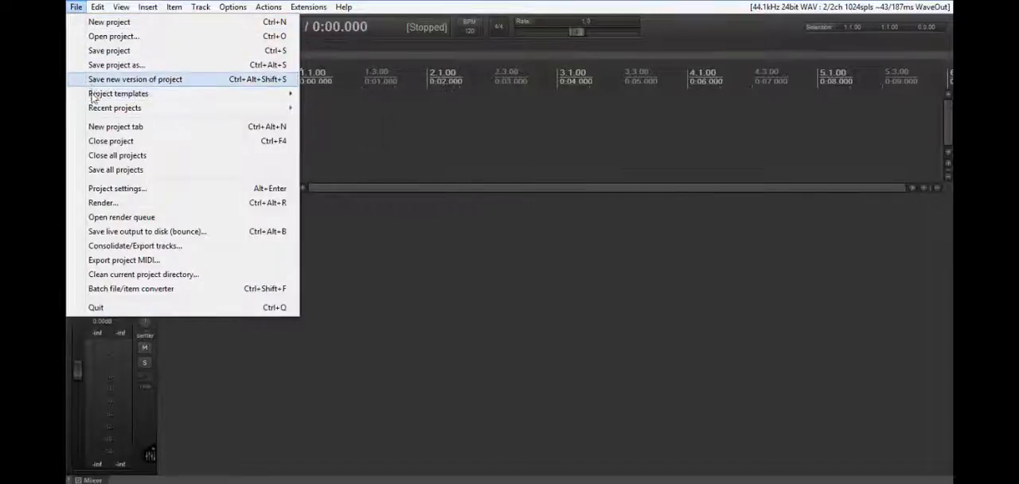
mouse_move(117, 94)
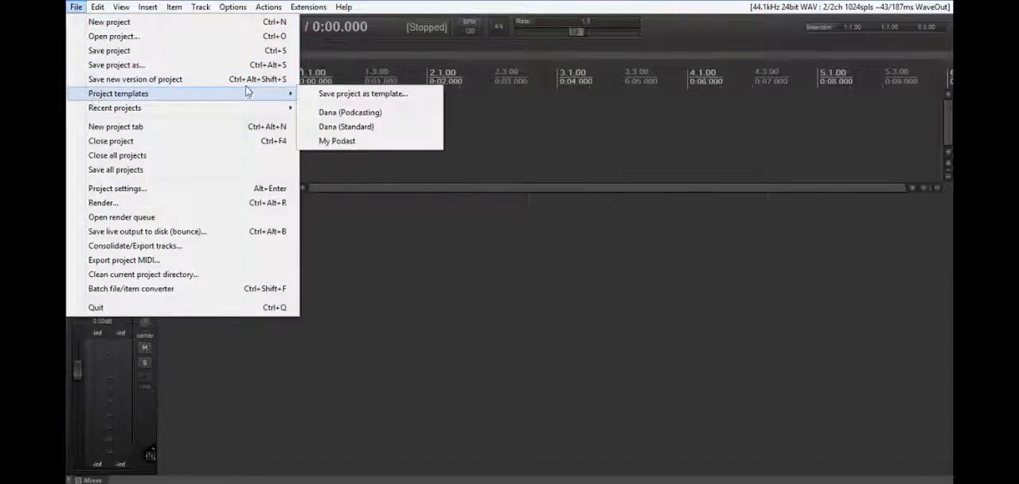
click(335, 141)
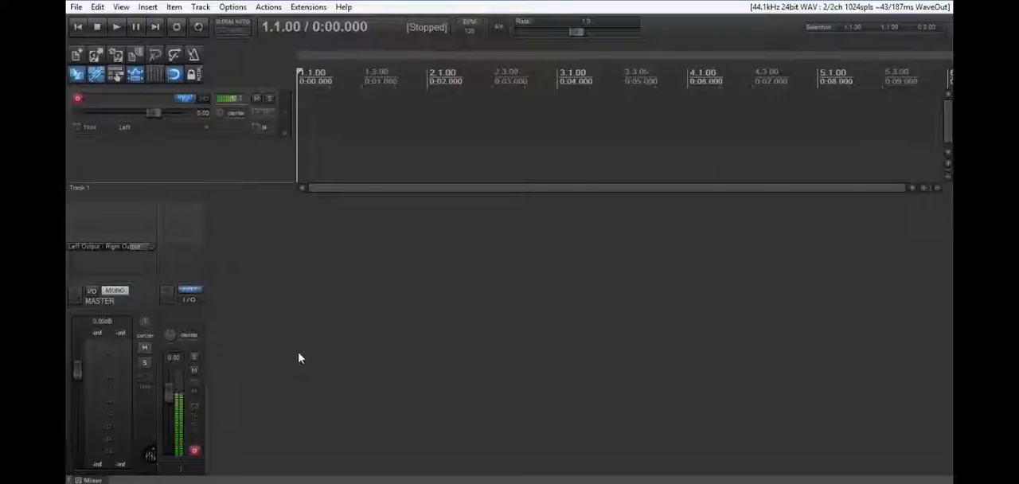
- Add the saved FX chain Test2.RfxChain to track 1 and close the effects windows
click(171, 309)
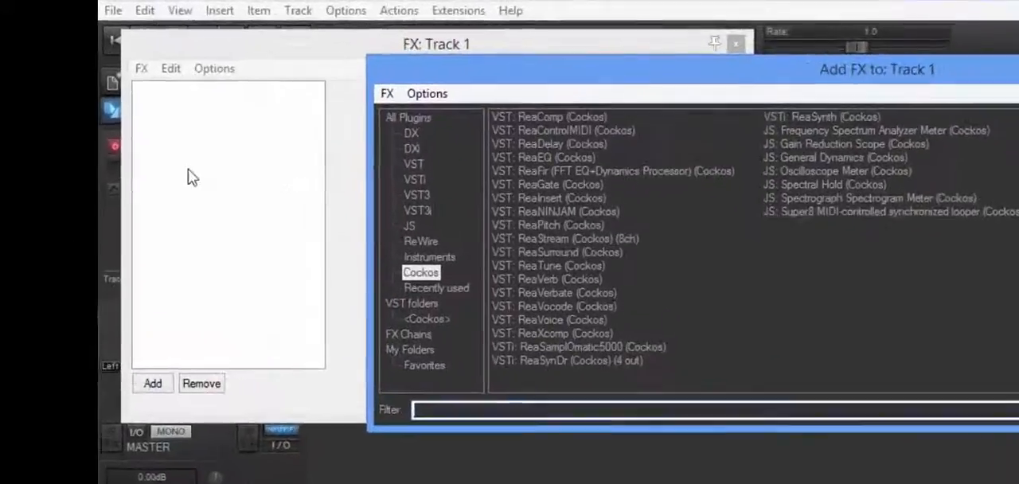
click(142, 69)
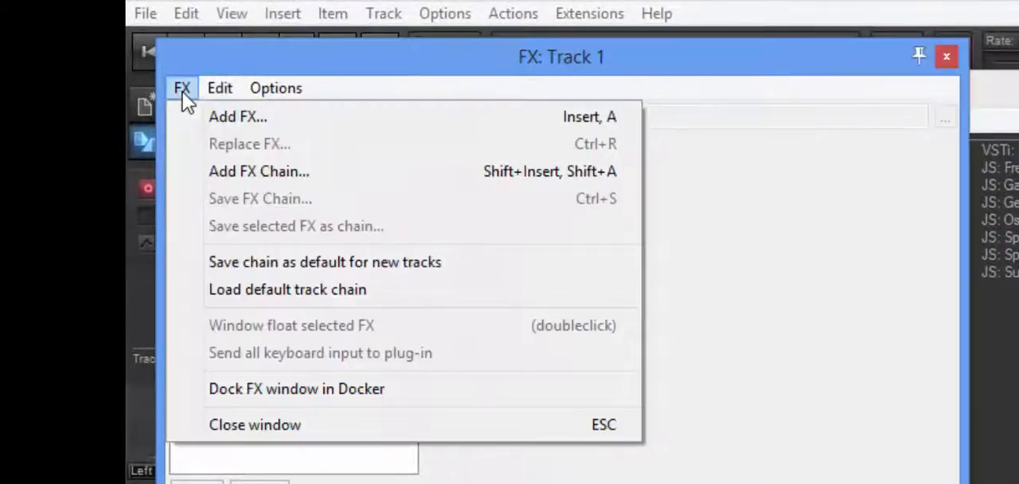
click(221, 176)
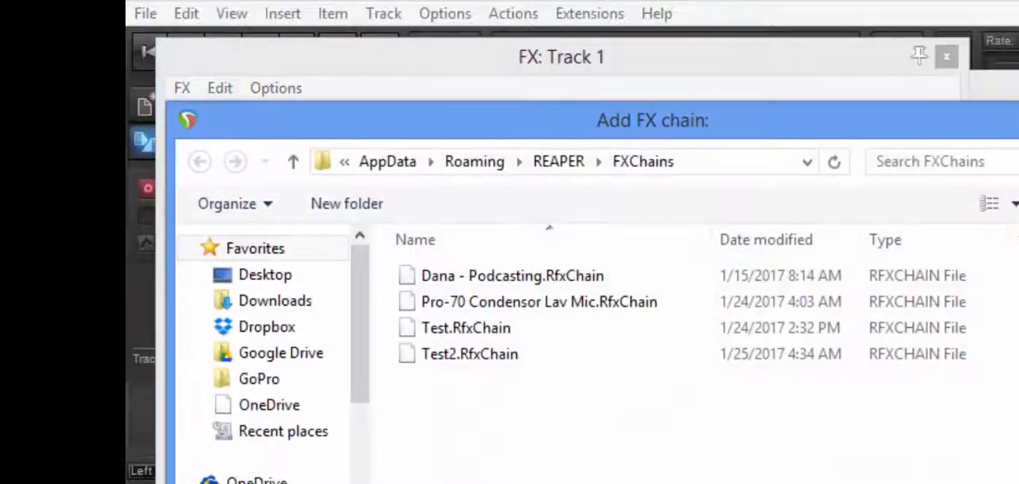
click(475, 361)
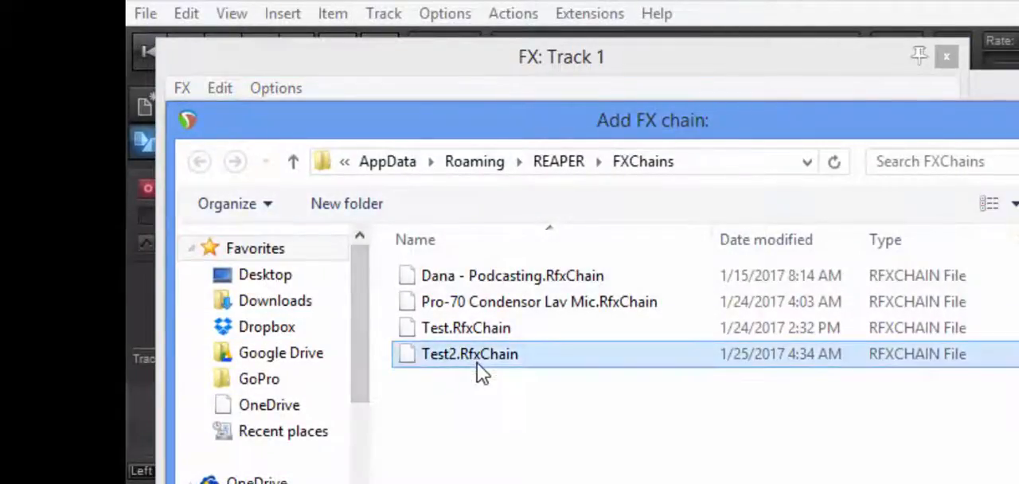
double_click(477, 363)
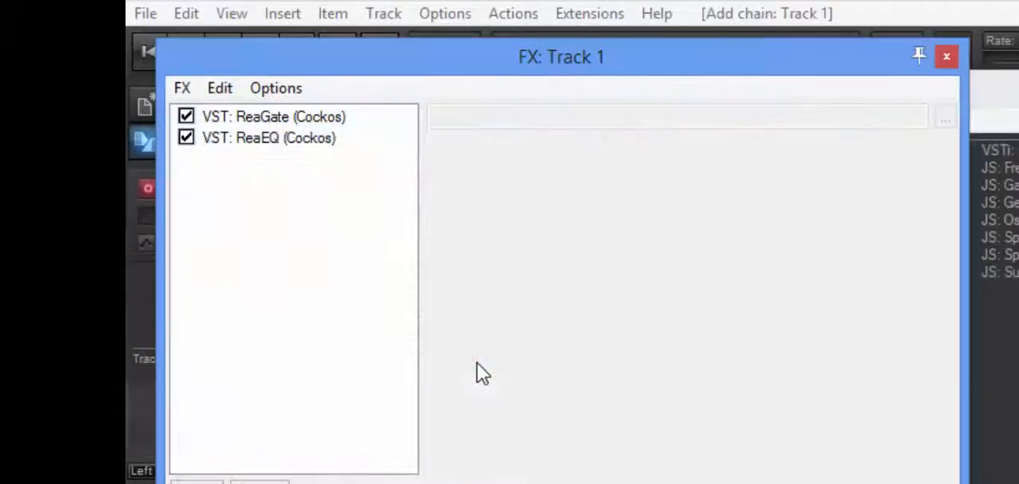
click(949, 59)
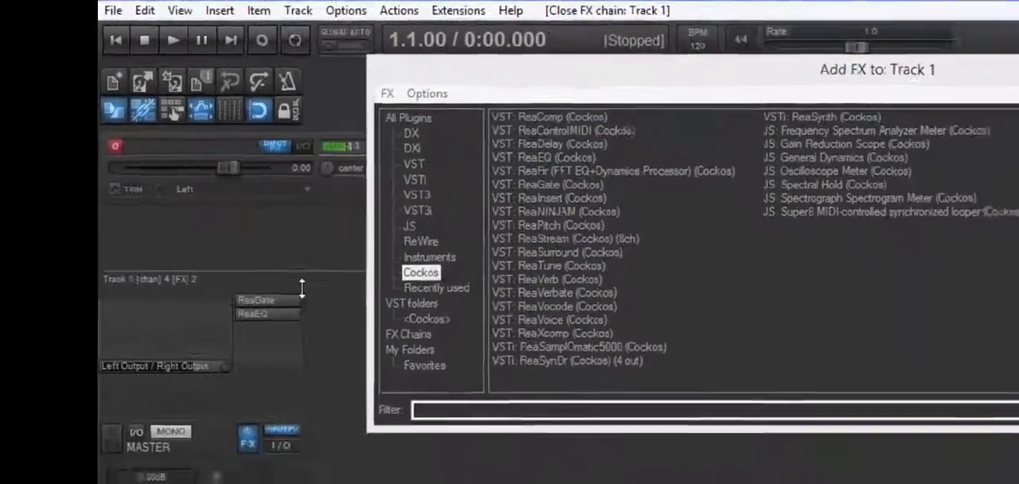
click(924, 48)
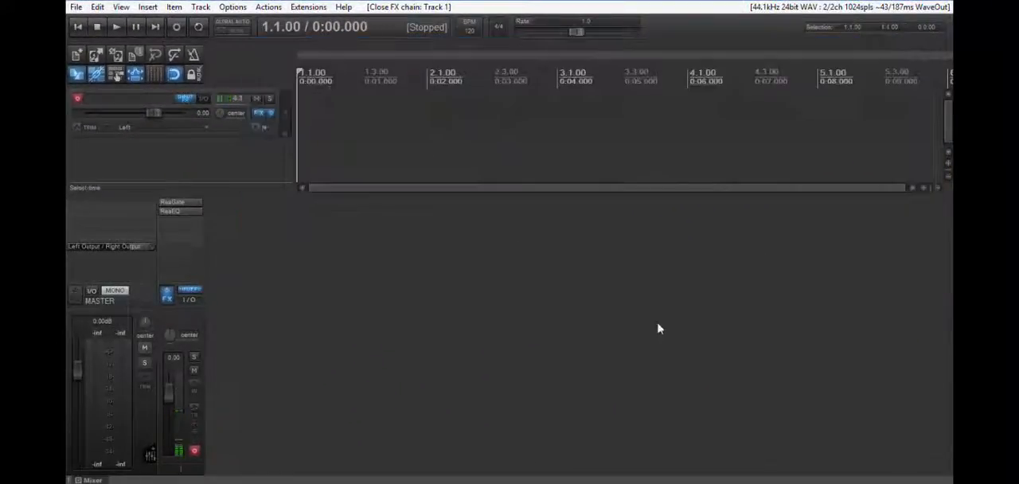